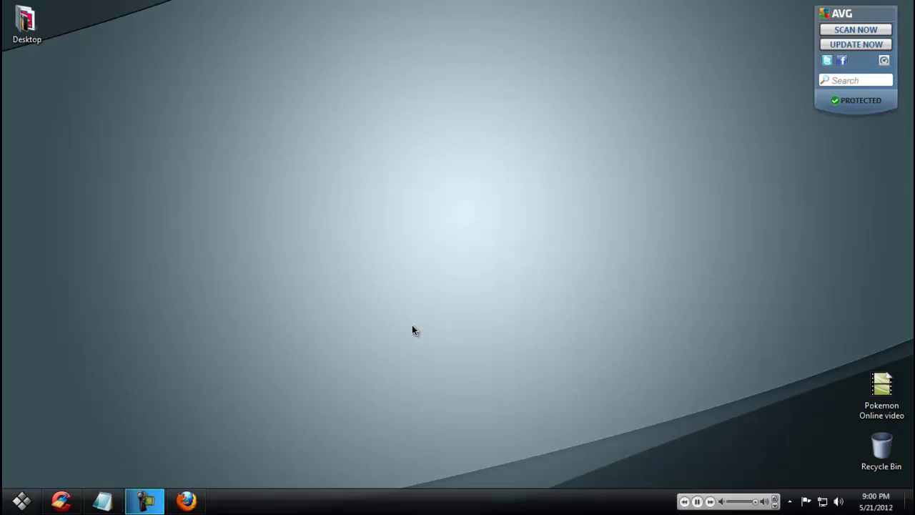
left_click(186, 501)
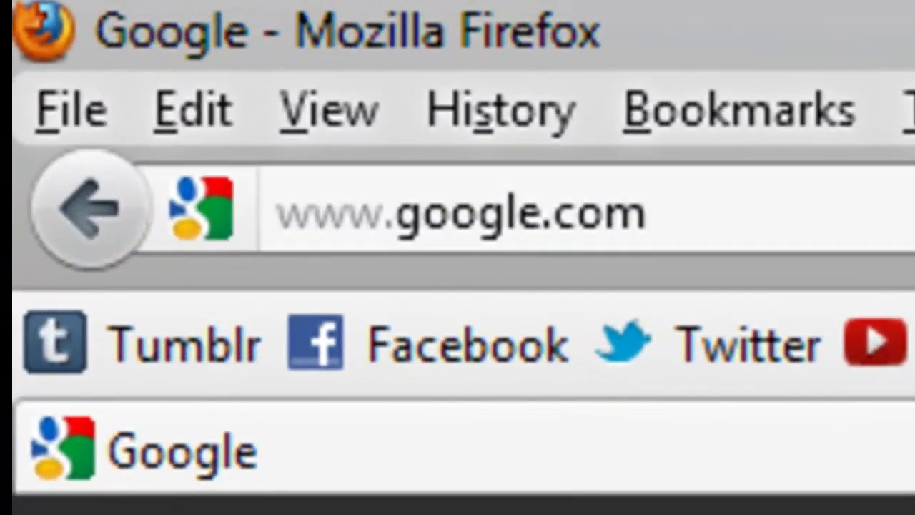
key("ctrl+l")
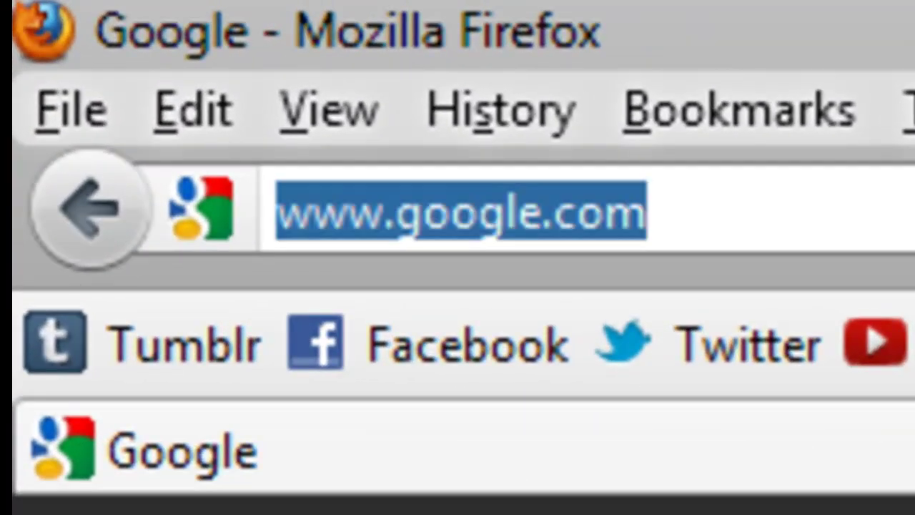
type("http://pokemon-online.eu/")
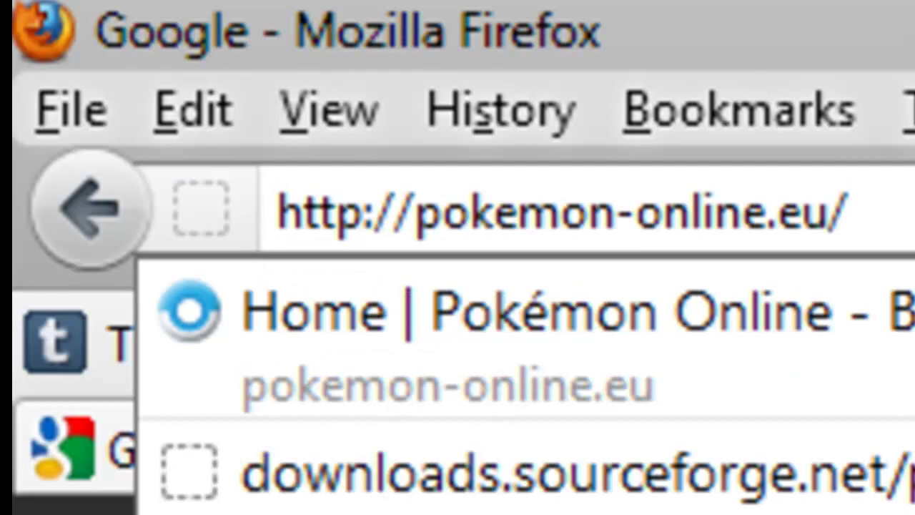
key("Return")
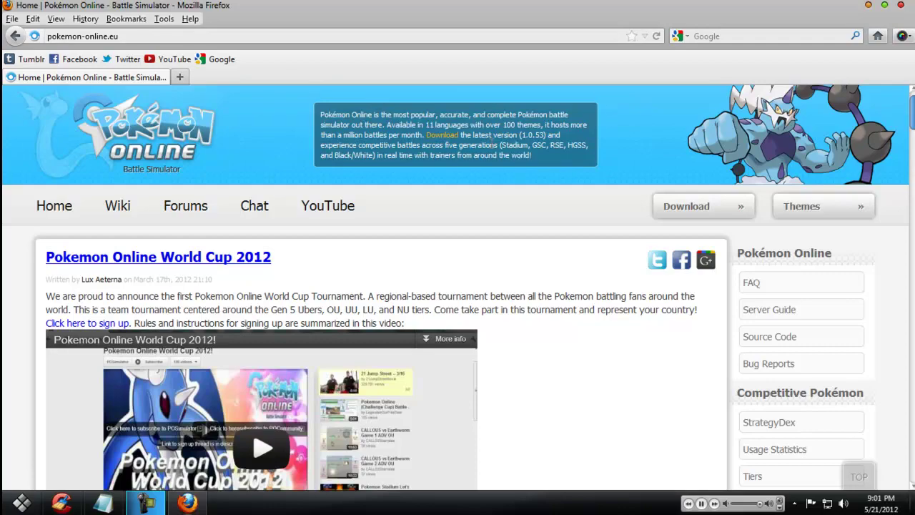
- Go to the site's downloads page and save the Windows installer, Pokemon-Online-Setup.exe
scroll(341, 258, "down", 5)
scroll(537, 265, "down", 10)
scroll(523, 265, "up", 15)
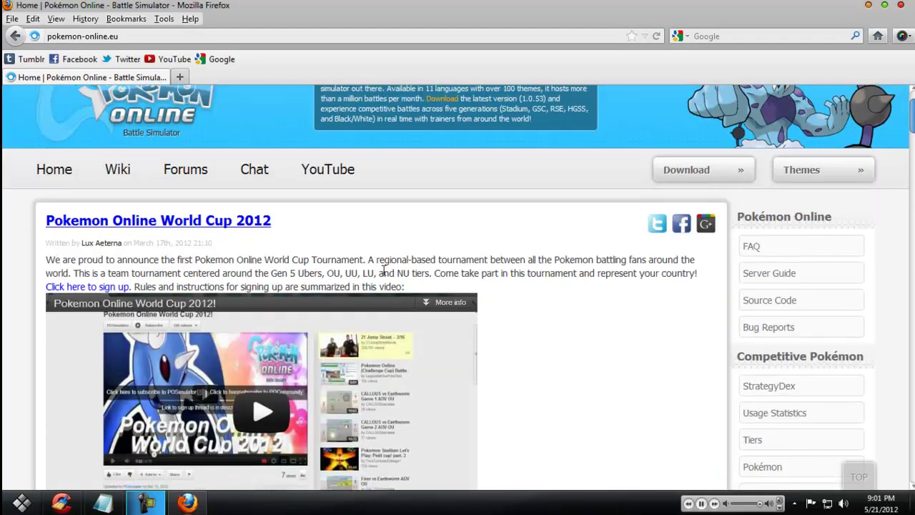
scroll(541, 278, "down", 8)
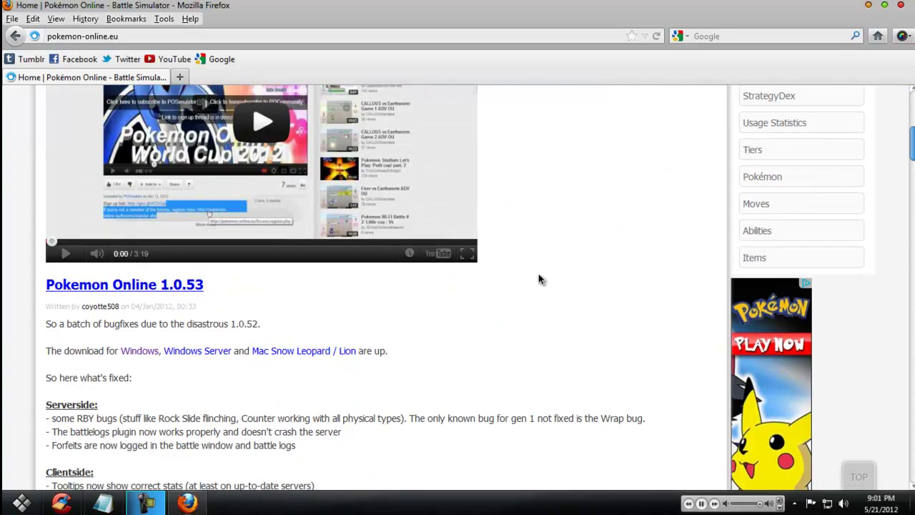
scroll(429, 272, "up", 8)
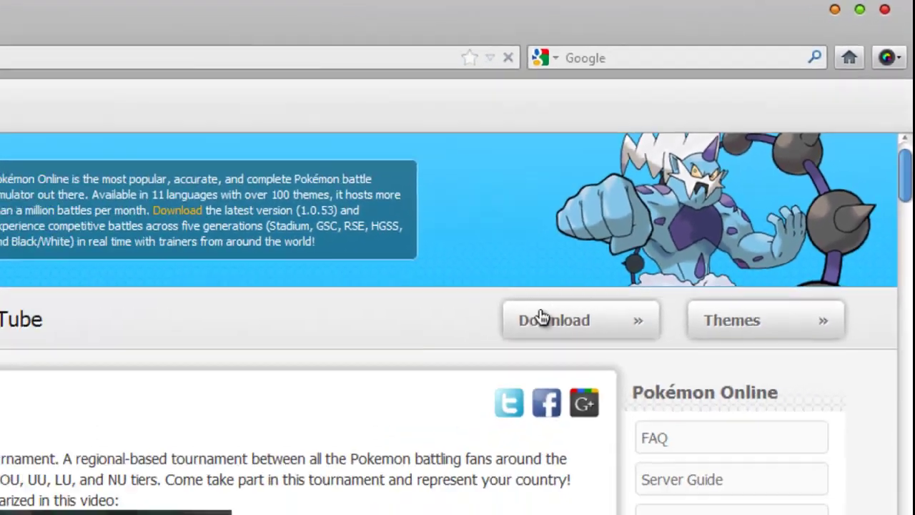
left_click(409, 429)
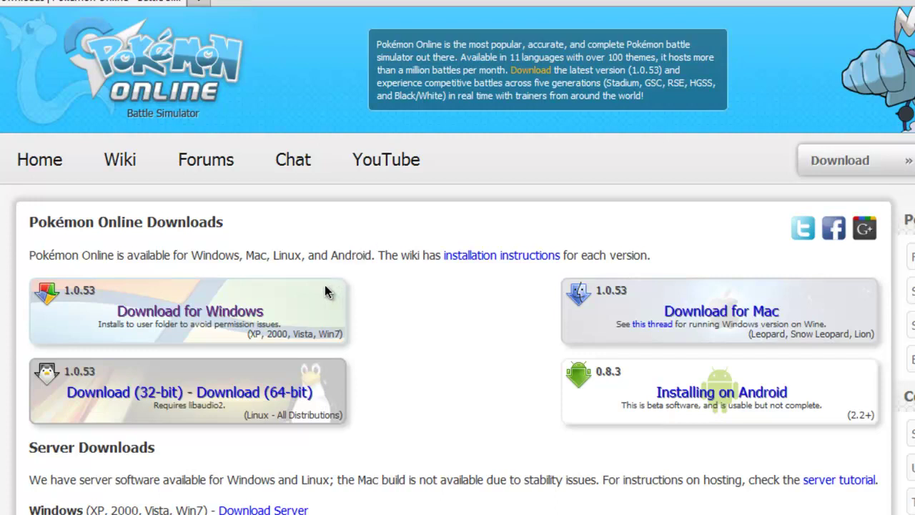
left_click(213, 323)
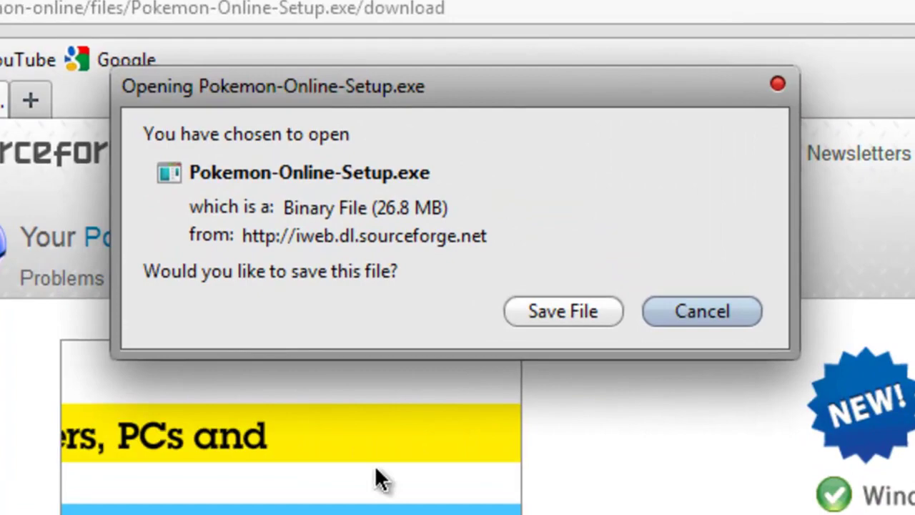
left_click(535, 308)
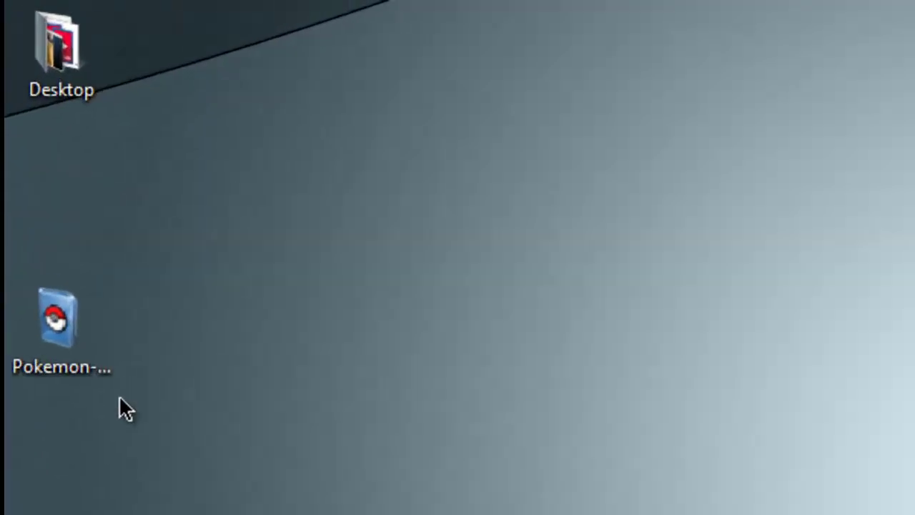
- Run the downloaded Pokemon Online installer from the desktop with English as the setup language
left_click_drag(39, 162, 40, 101)
double_click(69, 218)
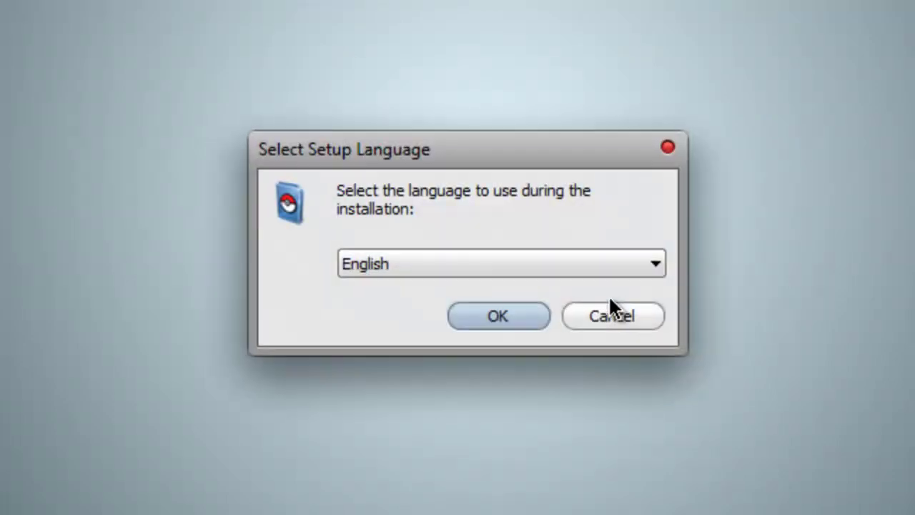
left_click(558, 266)
left_click(564, 265)
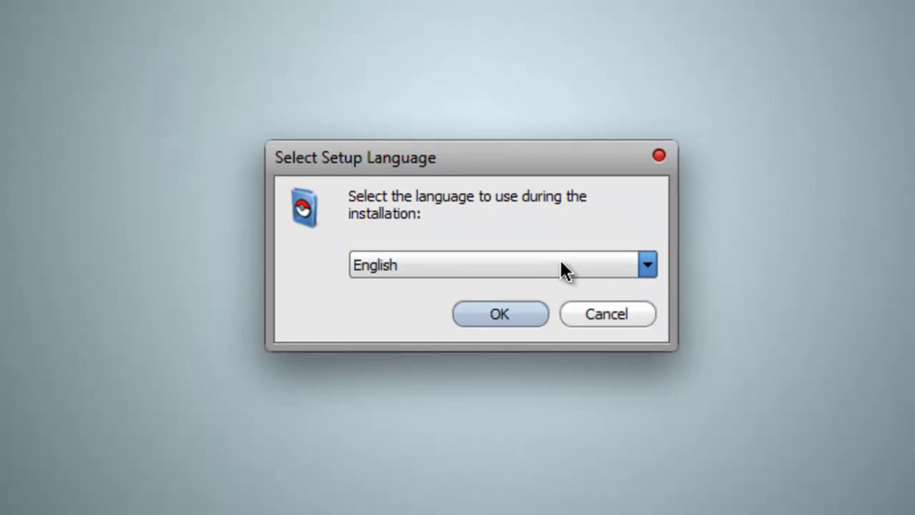
left_click(534, 320)
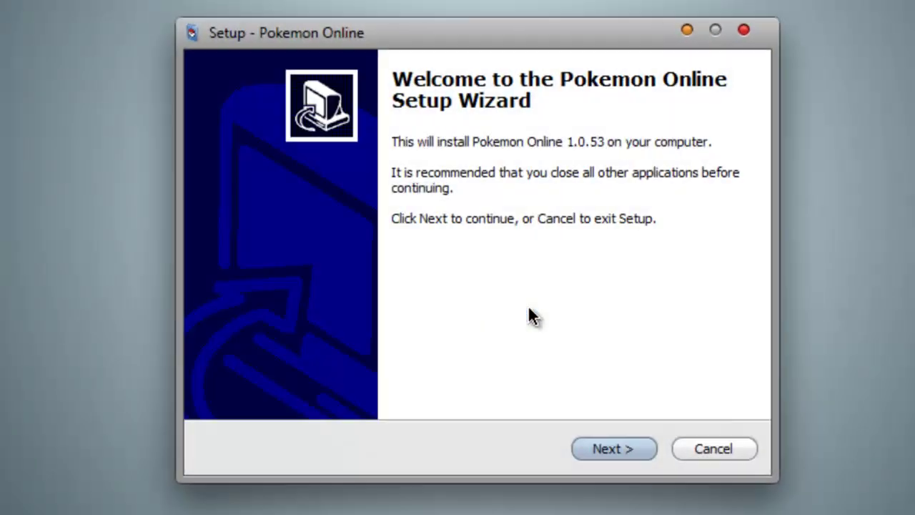
- Install Pokemon Online into the default destination and Start Menu folders, with a desktop icon added
left_click(595, 444)
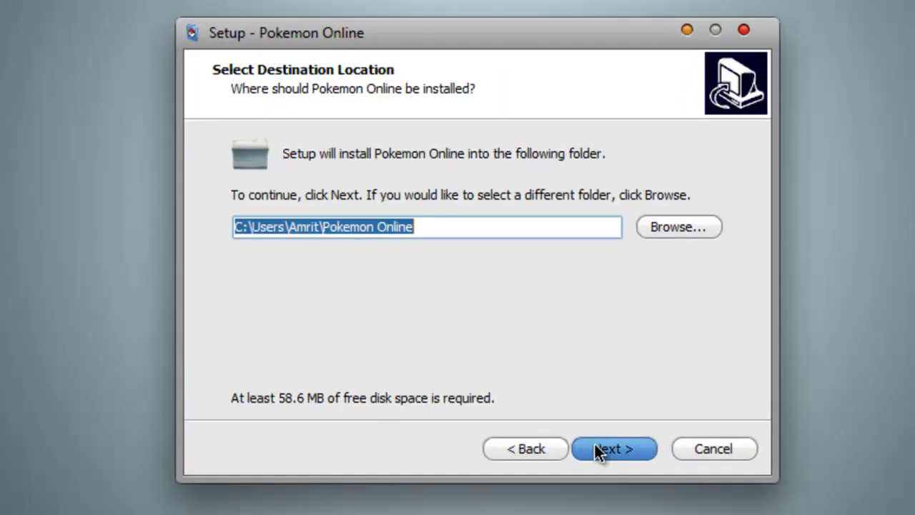
left_click(595, 445)
left_click(595, 445)
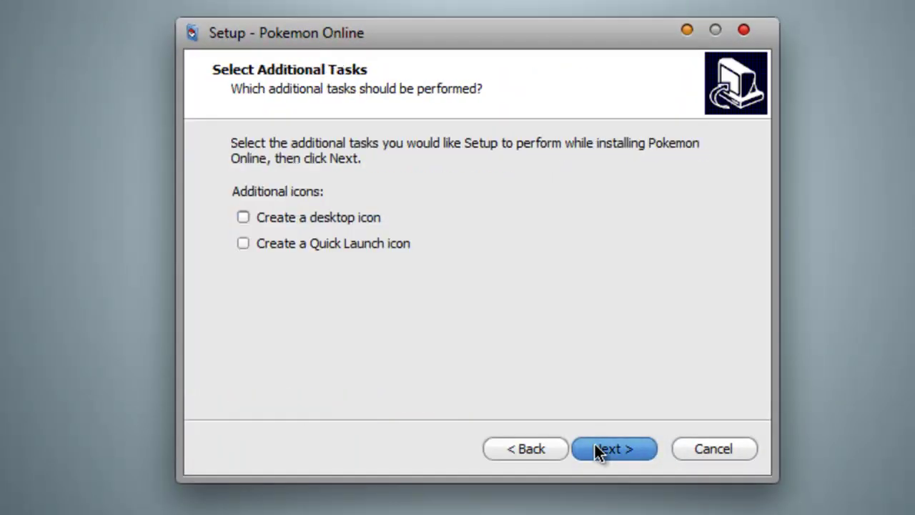
left_click(341, 215)
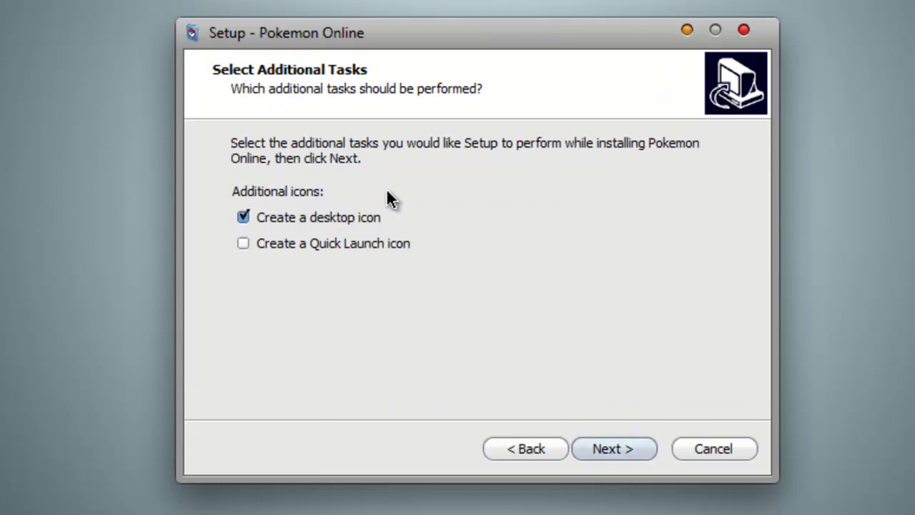
left_click(595, 453)
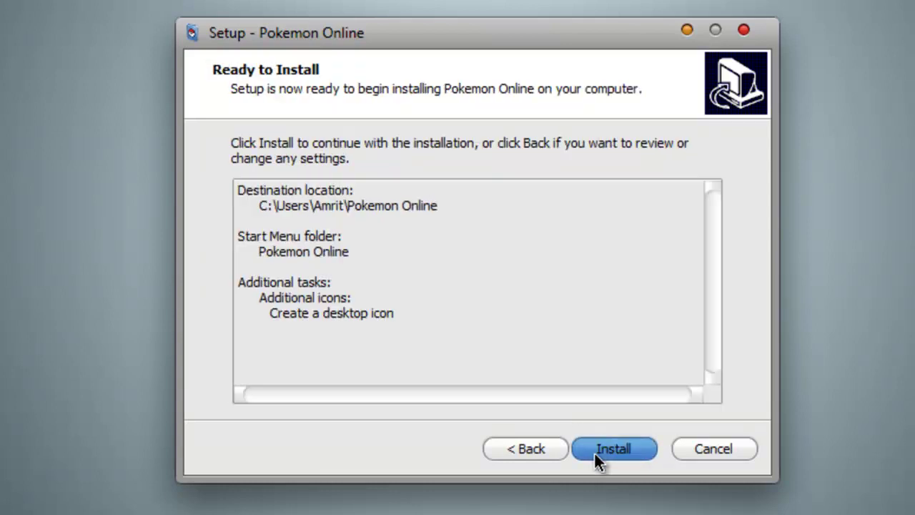
left_click(595, 453)
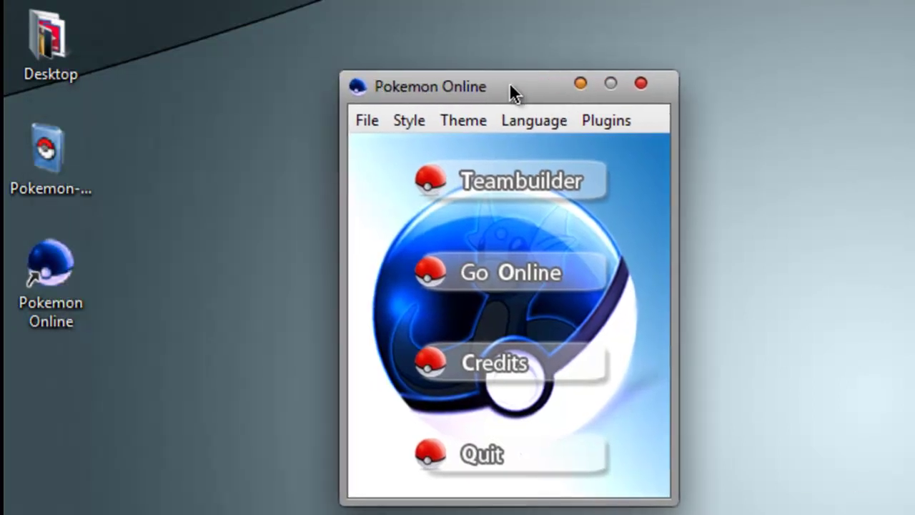
- Move the Pokemon Online main window clear of the desktop icons, view the program credits and close them
left_click_drag(508, 82, 658, 106)
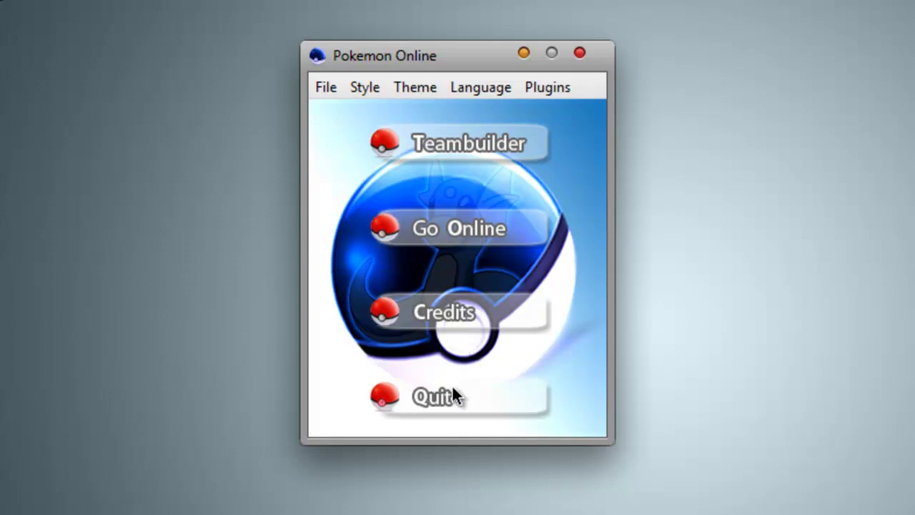
left_click(460, 314)
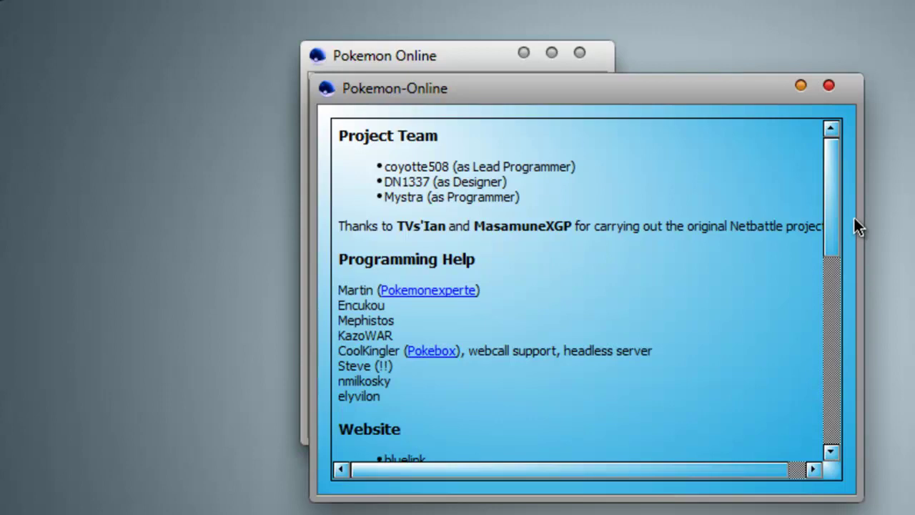
left_click_drag(833, 222, 832, 107)
left_click(831, 85)
left_click(521, 294)
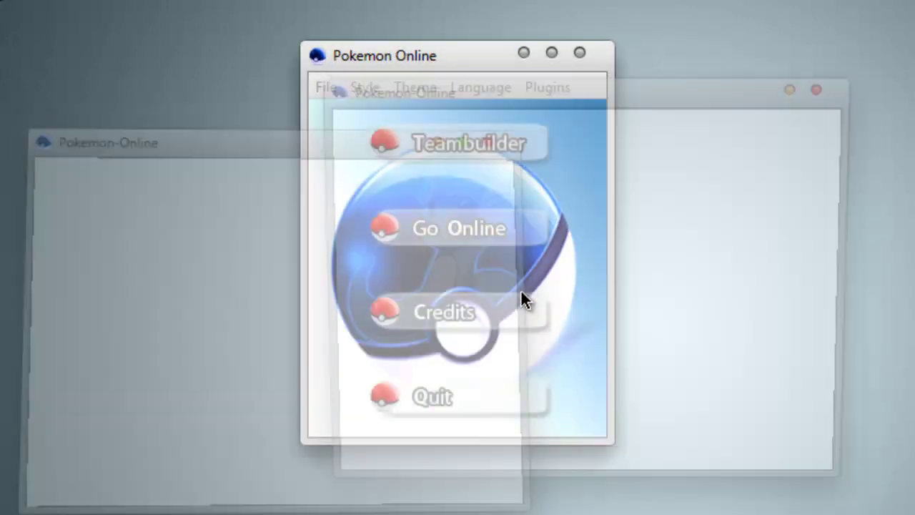
left_click(829, 85)
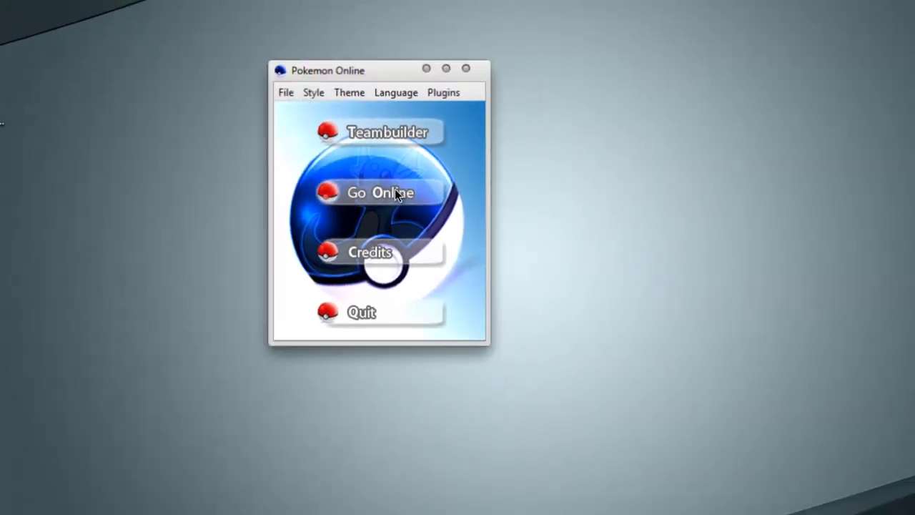
- Go online to the server list and allow Pokemon Online through the AVG firewall for all networks
left_click(472, 227)
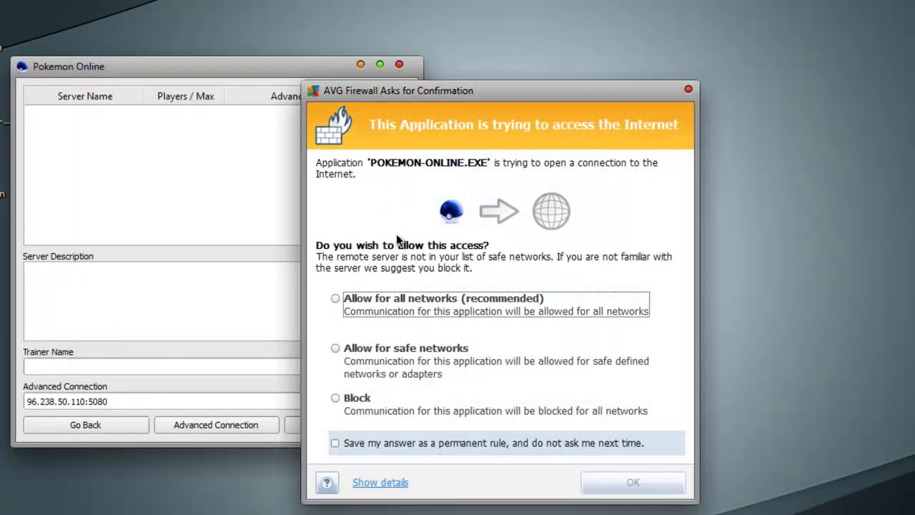
left_click(363, 300)
left_click(633, 483)
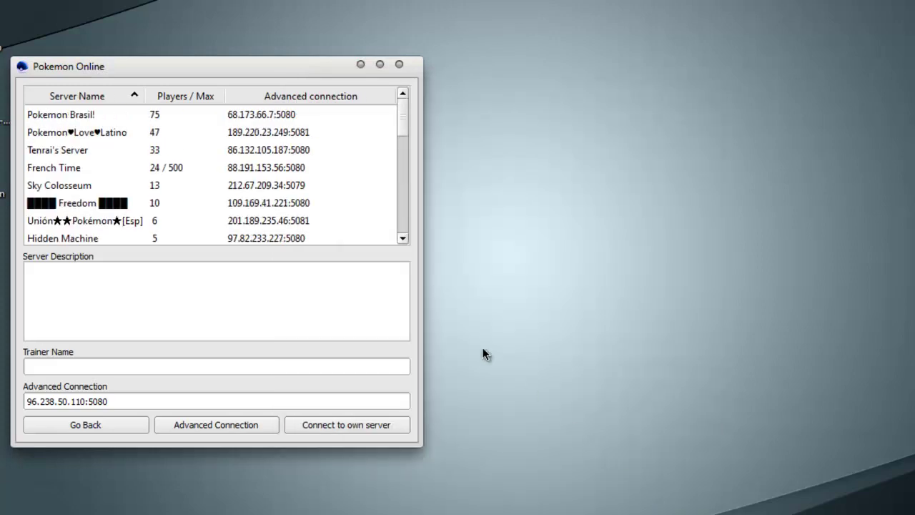
- Browse the server list and view the descriptions of Tenrai's Server and Reborn Server
mouse_move(401, 107)
left_mouse_down()
mouse_move(397, 214)
mouse_move(388, 149)
mouse_move(399, 118)
left_mouse_up()
left_click(90, 151)
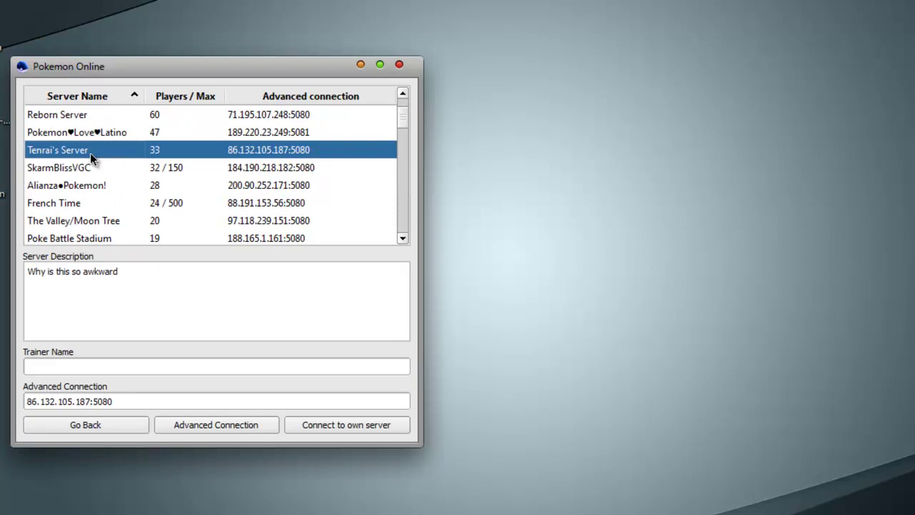
left_click(82, 121)
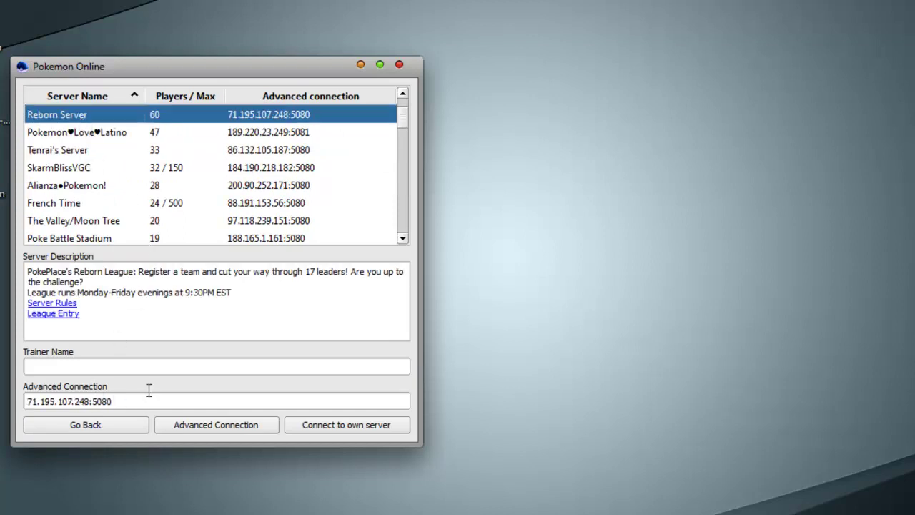
- Try to connect to the French Time server and to an own server without a trainer name
double_click(86, 200)
left_click(319, 275)
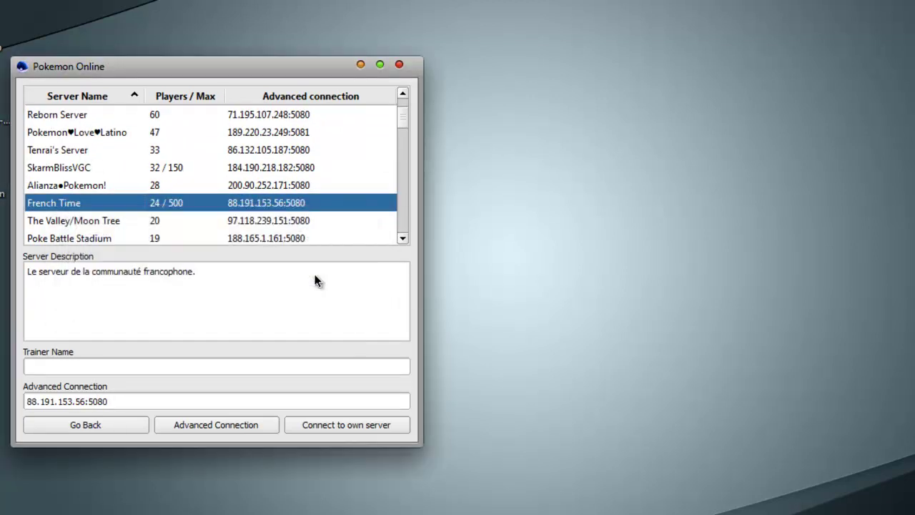
left_click(319, 429)
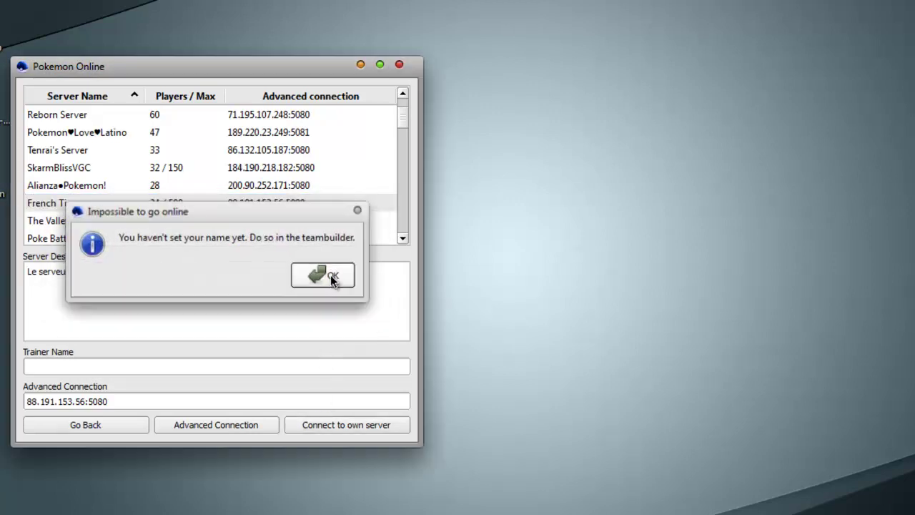
left_click(330, 275)
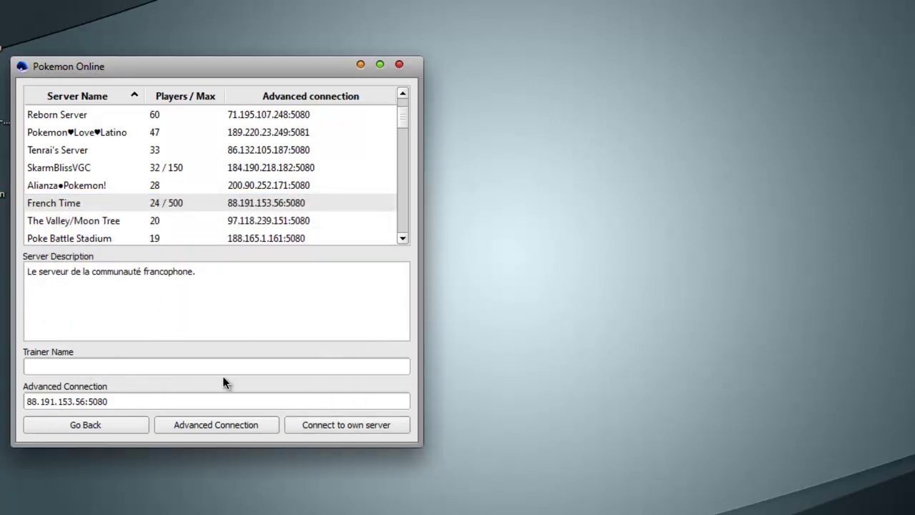
- Return from the server list to the main menu and open the Teambuilder
left_click(134, 425)
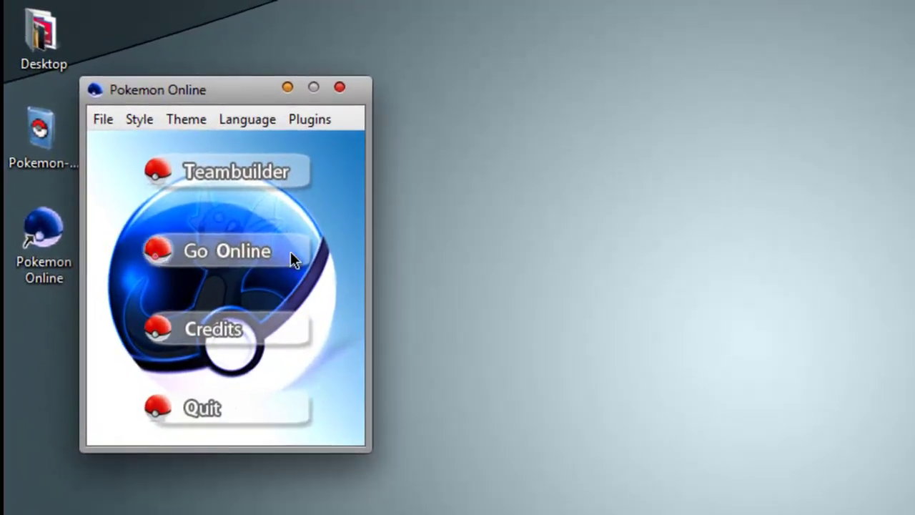
left_click(245, 172)
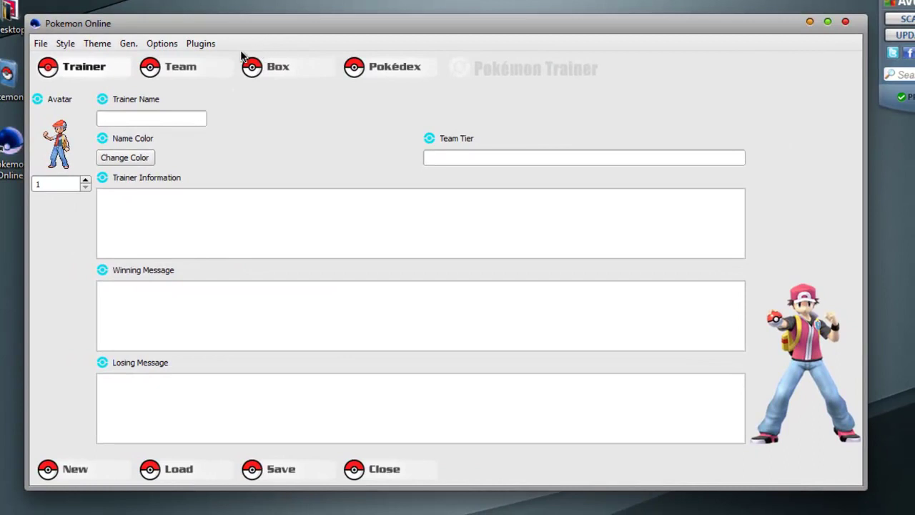
- Open the dialog for importing a team from text, then close it without importing a team
left_click(42, 44)
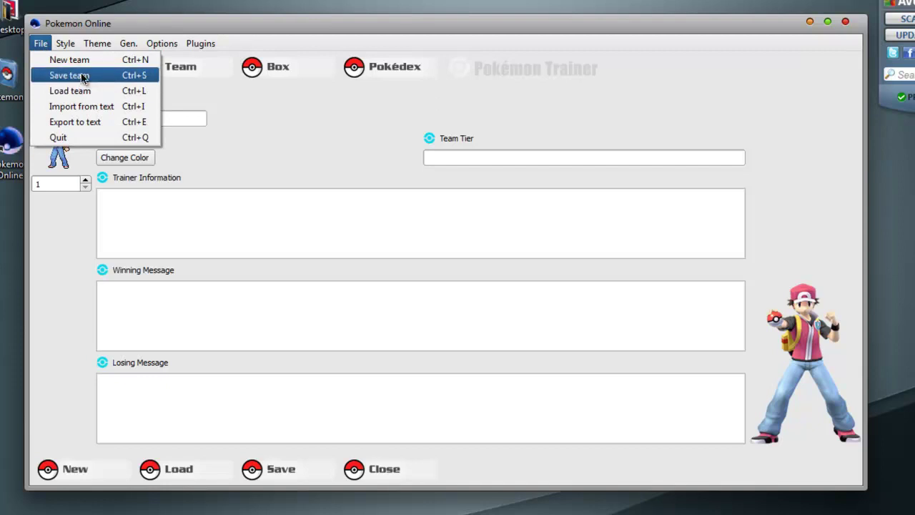
left_click(110, 108)
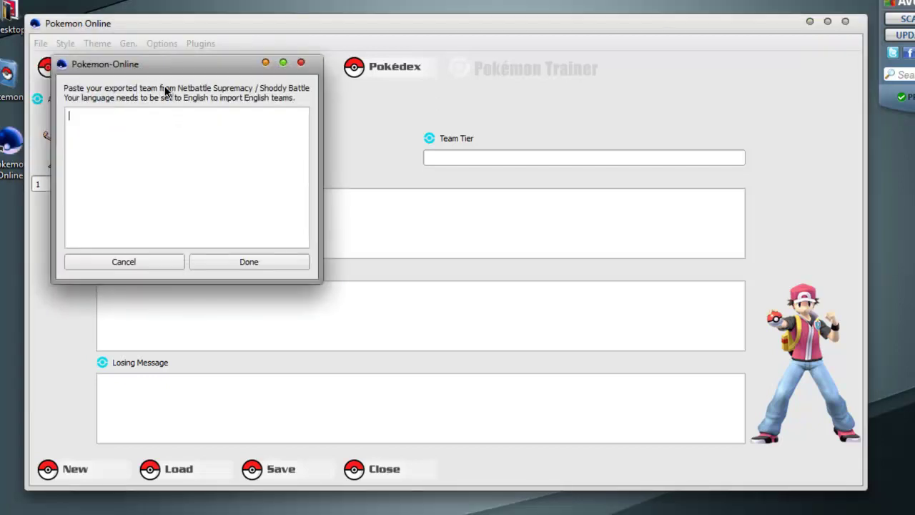
key("ctrl+v")
left_click(303, 63)
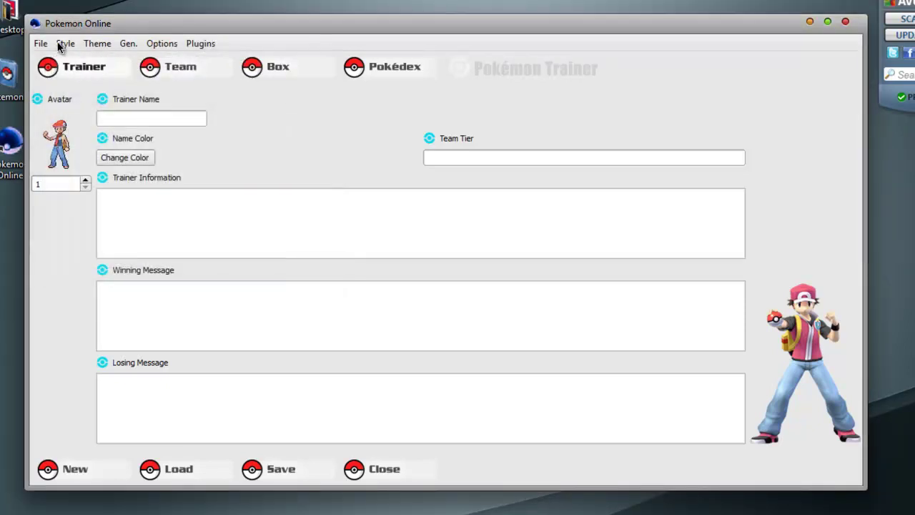
- Try the Classic theme for the interface, then switch back to the Shoddy theme
left_click(43, 45)
mouse_move(74, 40)
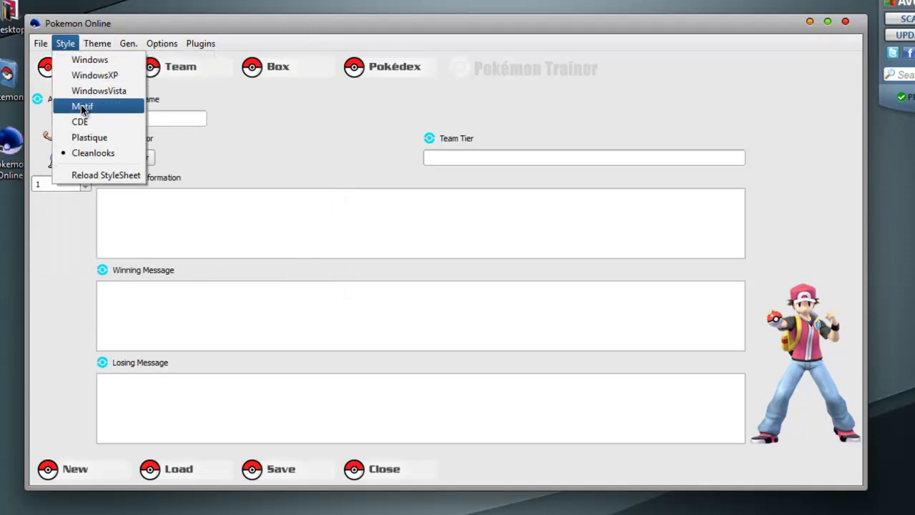
mouse_move(102, 48)
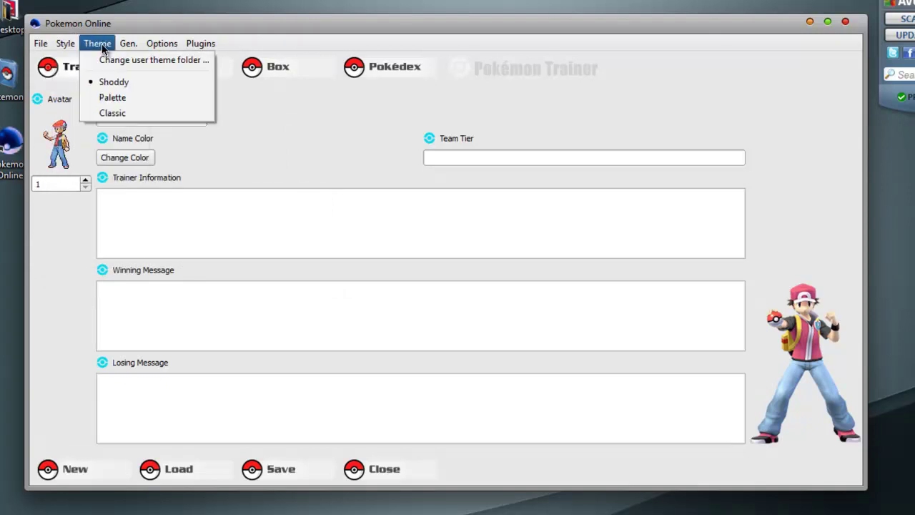
left_click(120, 113)
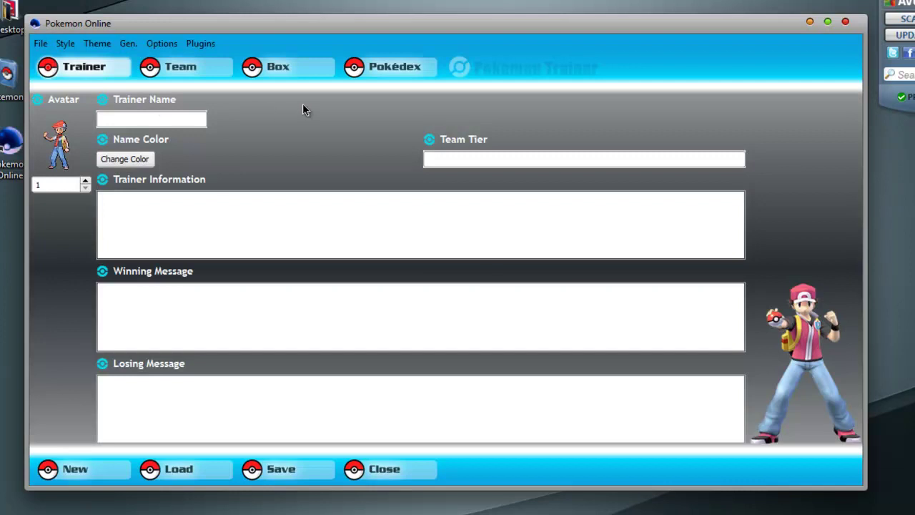
left_click(113, 43)
left_click(113, 82)
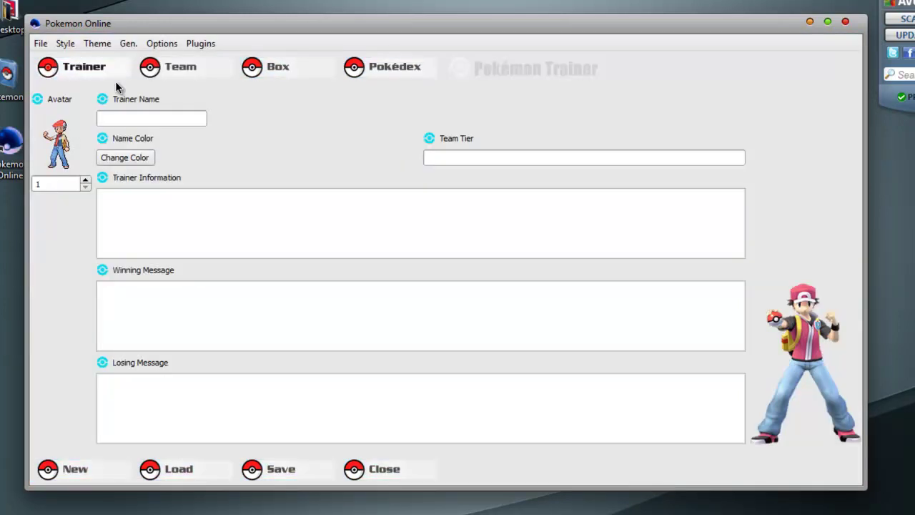
left_click(129, 44)
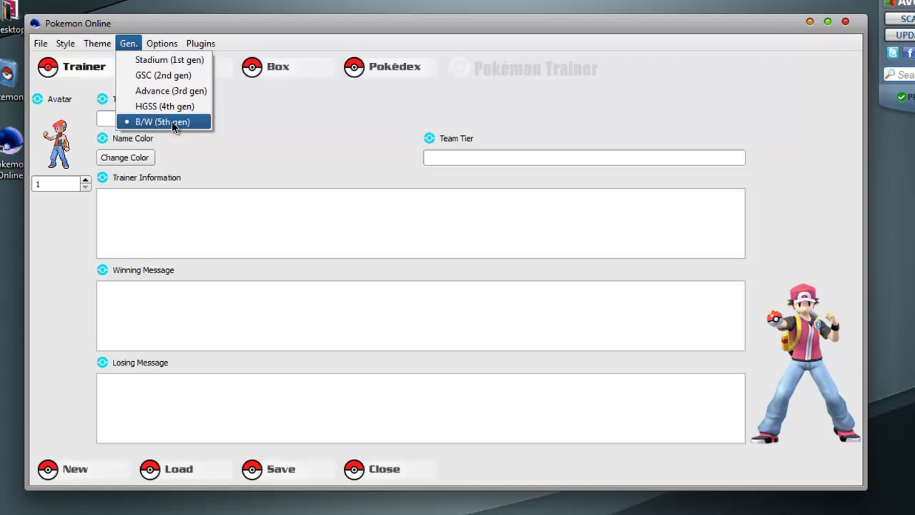
left_click(277, 115)
left_click(161, 43)
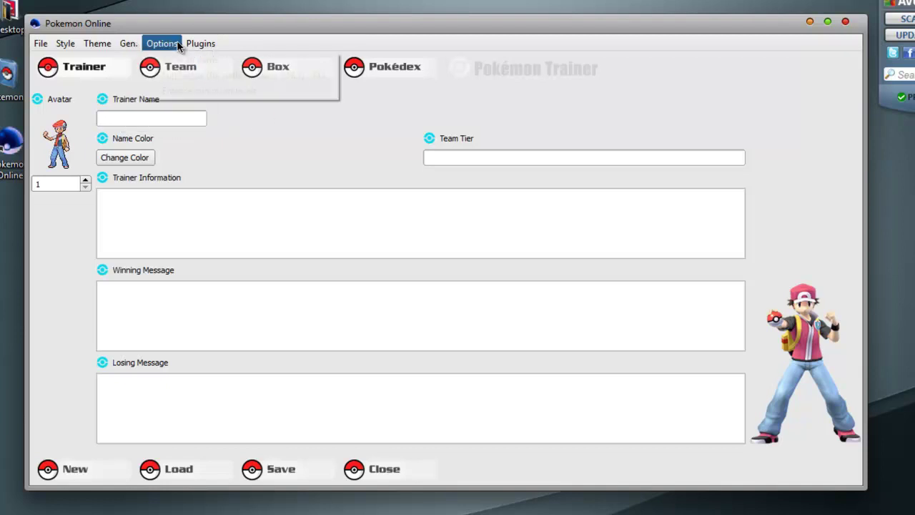
mouse_move(189, 47)
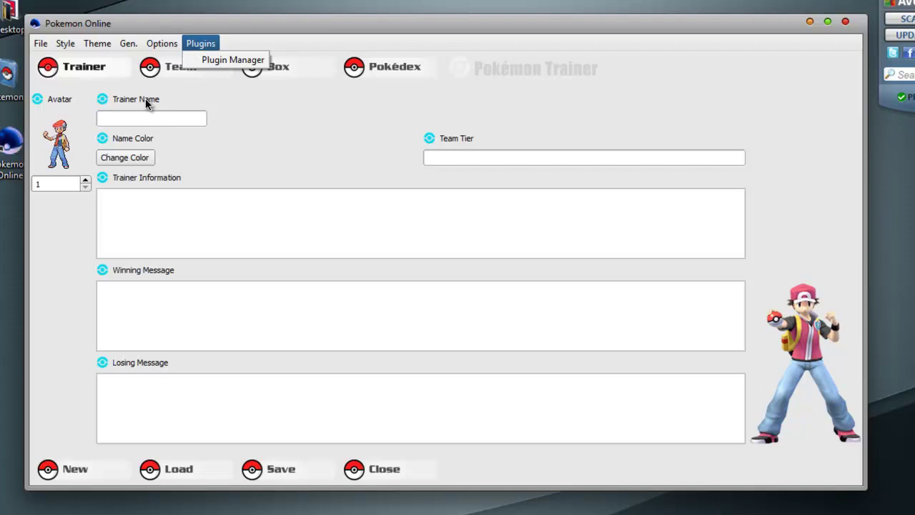
- Enter WishIWereAHipster as the trainer name and set the name color to black
left_click(127, 118)
type("W")
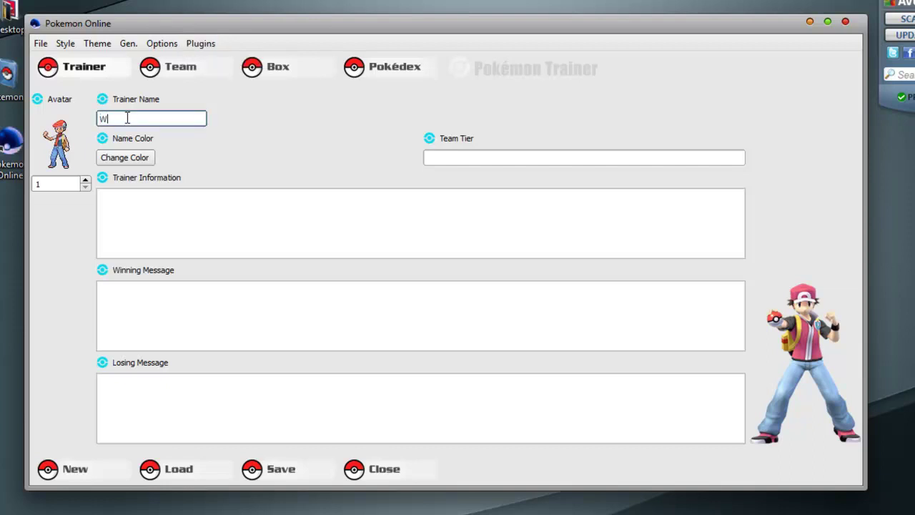
type("ishlWereAHipster")
left_click(127, 155)
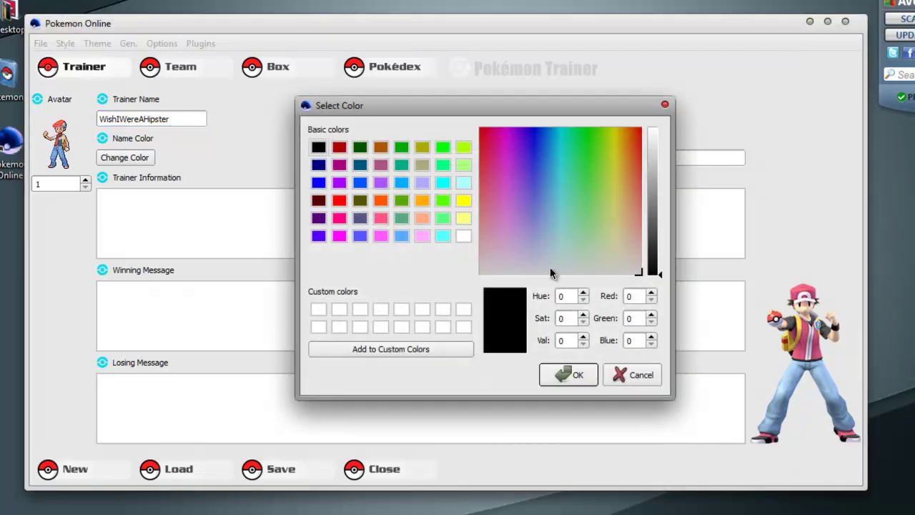
left_click(582, 375)
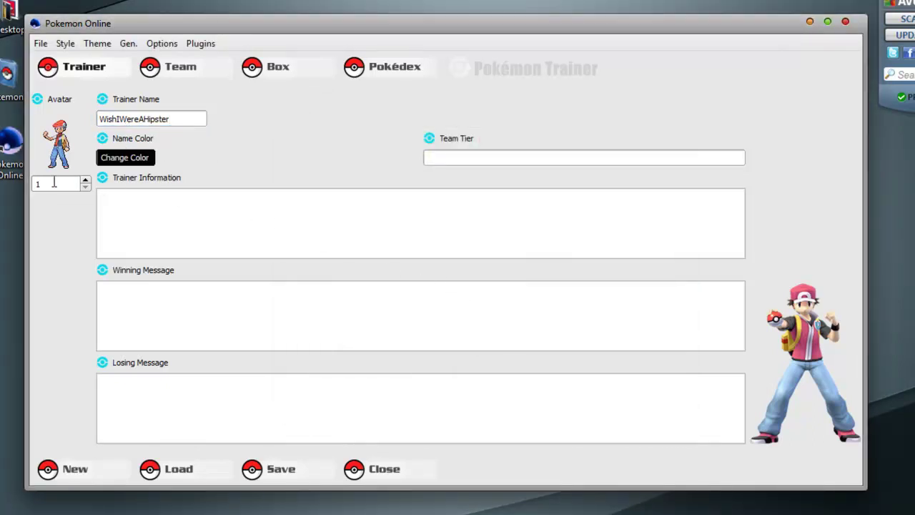
- Try avatar 263 for the trainer, then set the avatar number to 163
double_click(77, 184)
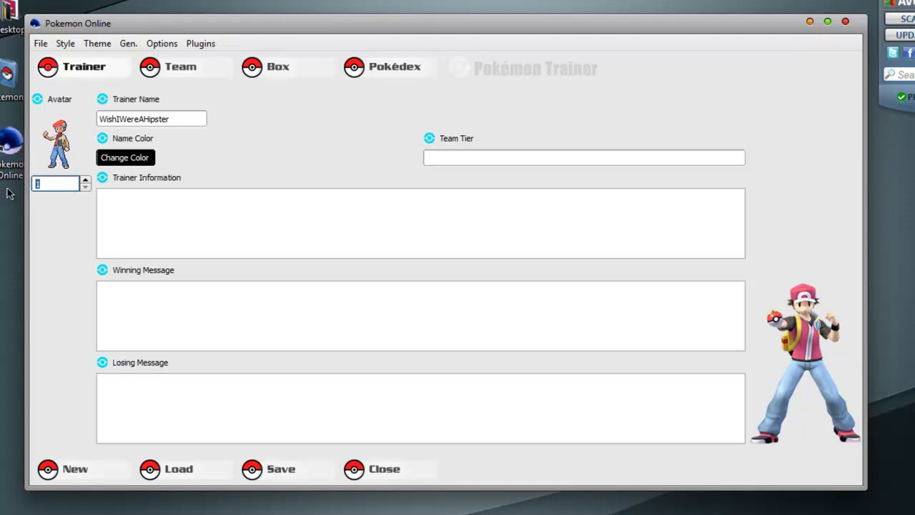
type("263")
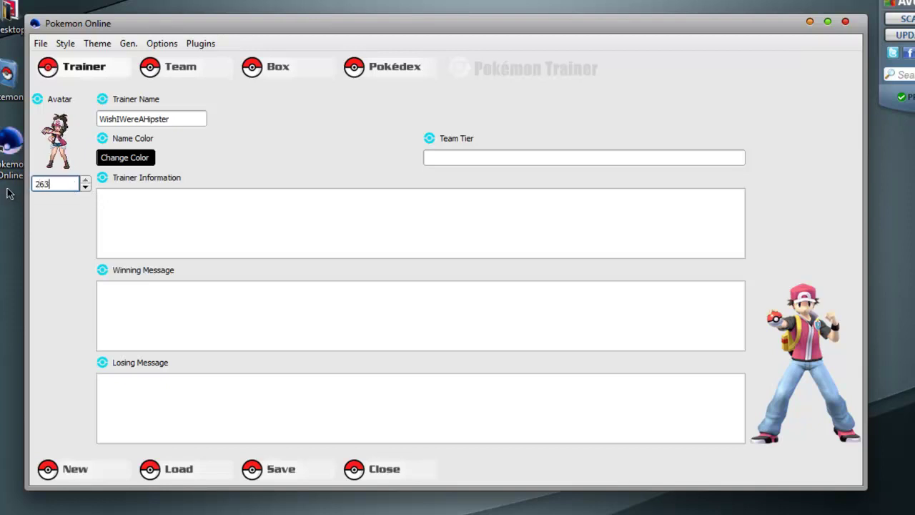
left_click(85, 180)
left_click(85, 186)
left_click_drag(64, 184, 15, 199)
type("163")
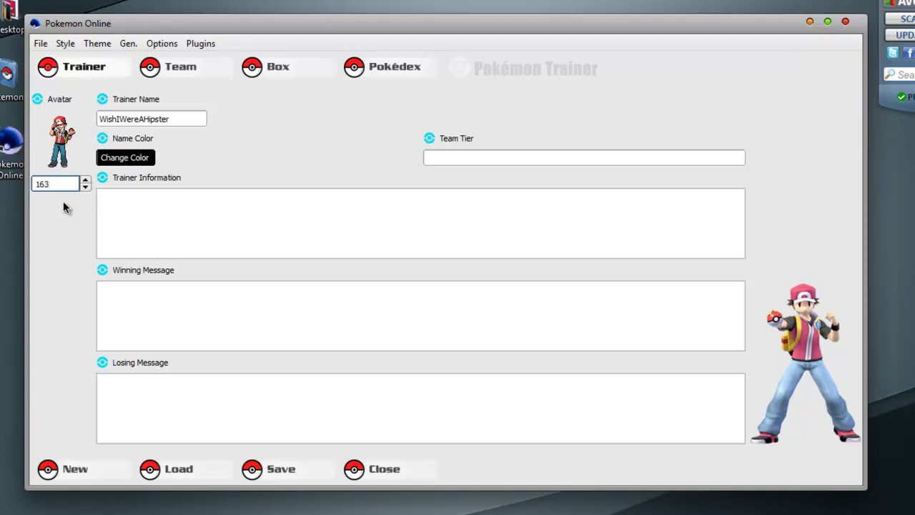
left_click(135, 201)
left_click(181, 323)
left_click(163, 221)
left_click(171, 319)
left_click(166, 385)
left_click(458, 158)
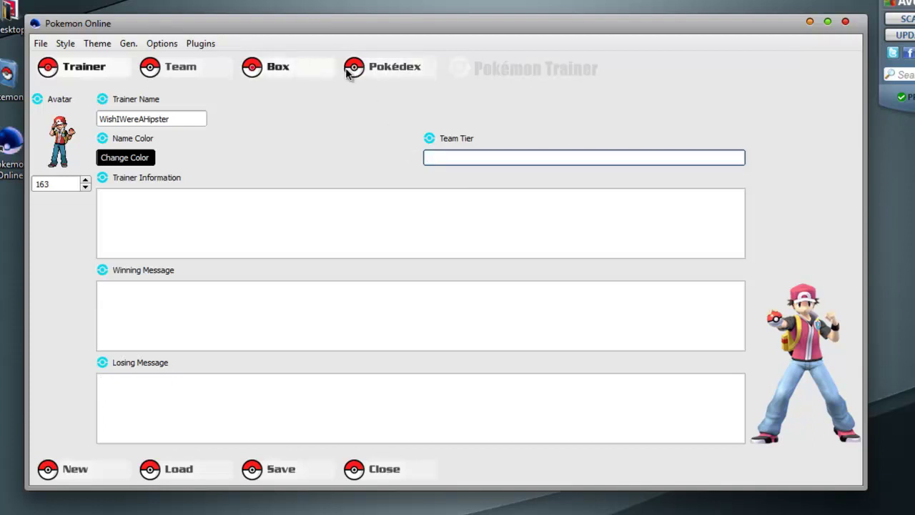
- Open the Pokédex and browse its Pokémon list, trying the A-Z sorting before returning to the 1 - 649 order
left_click(376, 72)
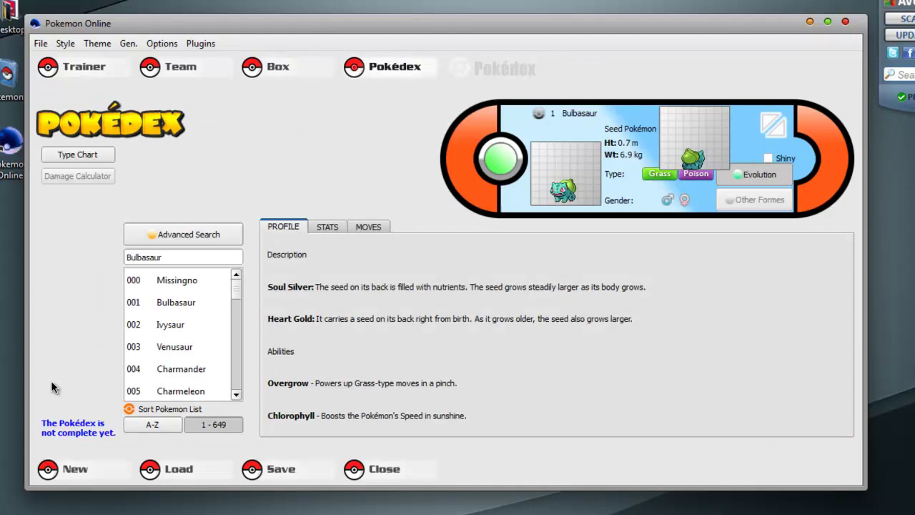
left_click(232, 363)
left_click_drag(232, 363, 236, 265)
left_click(172, 423)
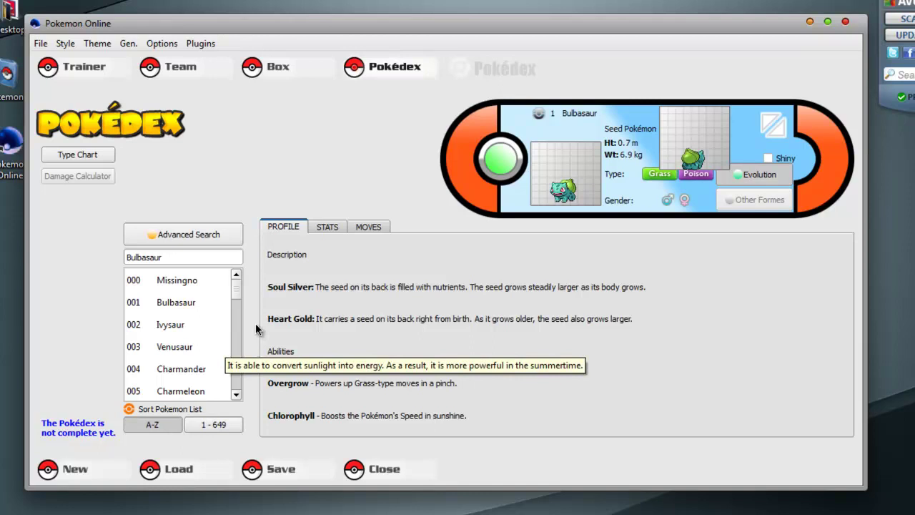
left_click_drag(236, 288, 215, 429)
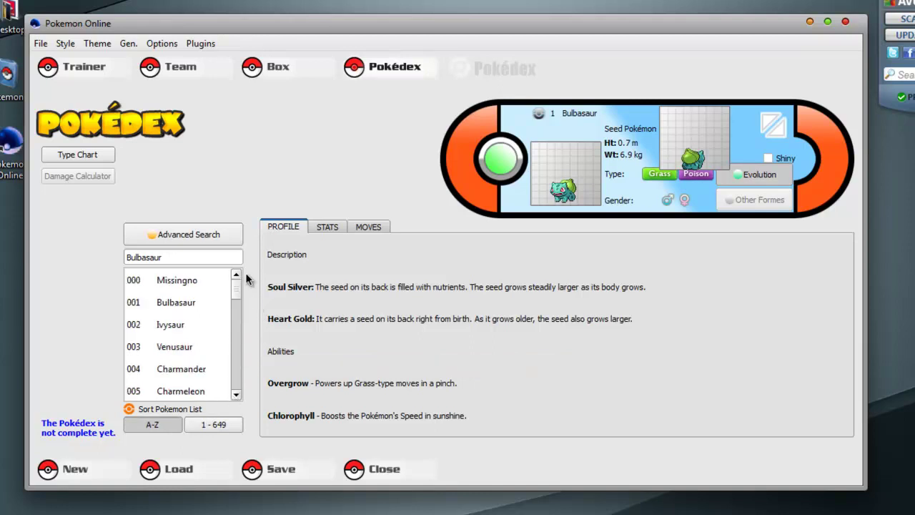
left_click(215, 423)
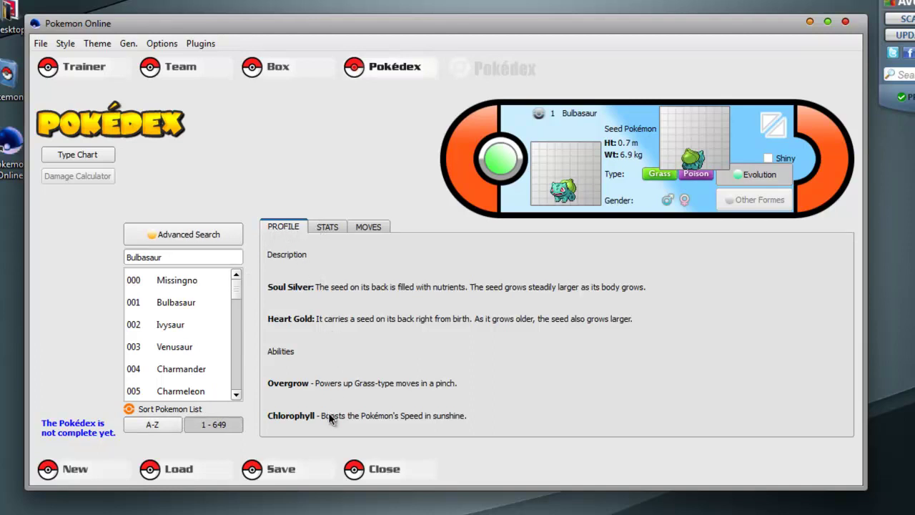
- Examine Bulbasaur's base stats, its weaknesses and resistances, and its list of moves in the Pokédex
left_click(341, 225)
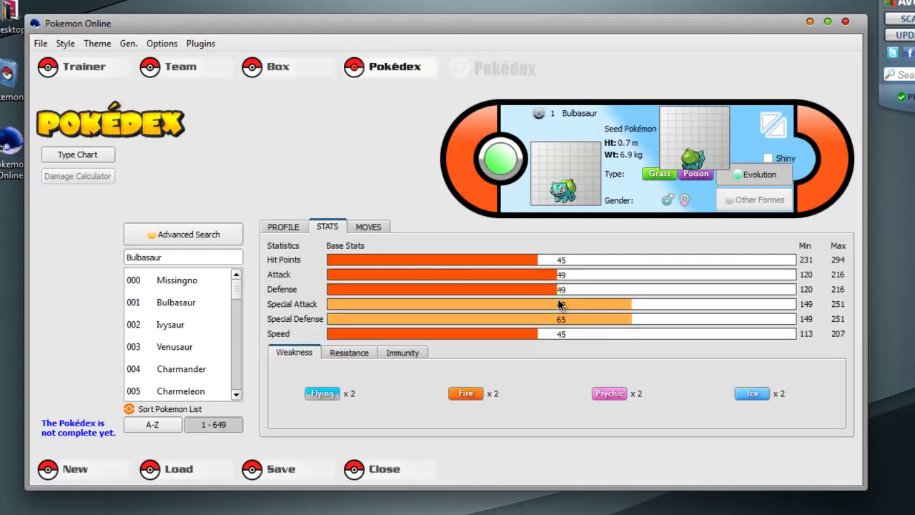
left_click(353, 354)
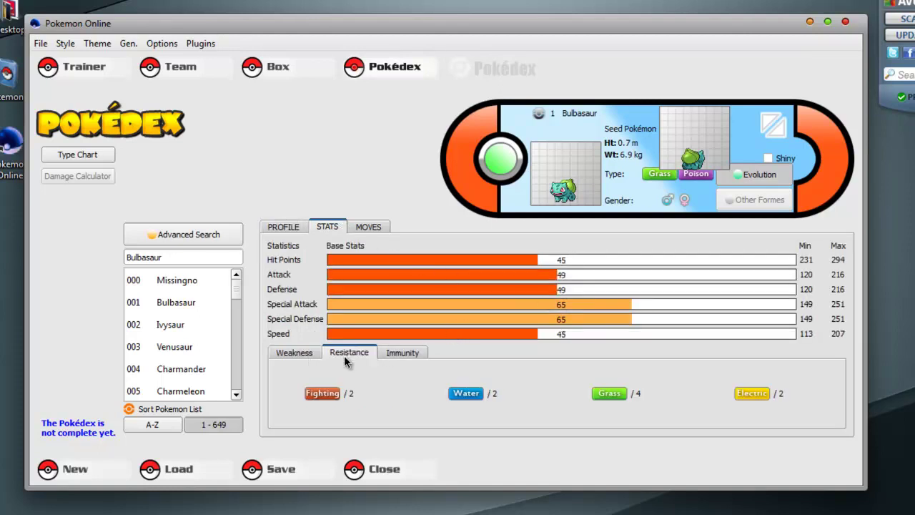
left_click(379, 357)
left_click(312, 354)
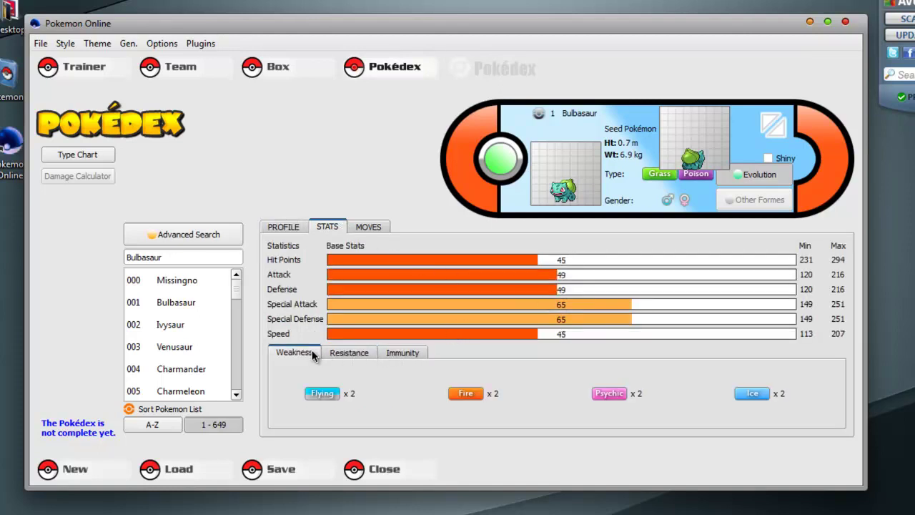
left_click(368, 228)
left_click_drag(838, 266, 550, 131)
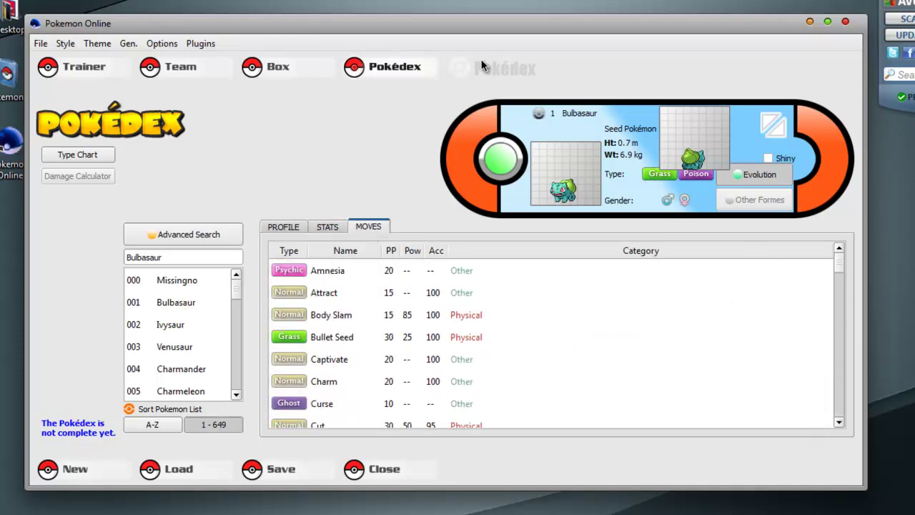
- View the Pokémon Box, then open the team editor and look over its Pokémon list
left_click(295, 74)
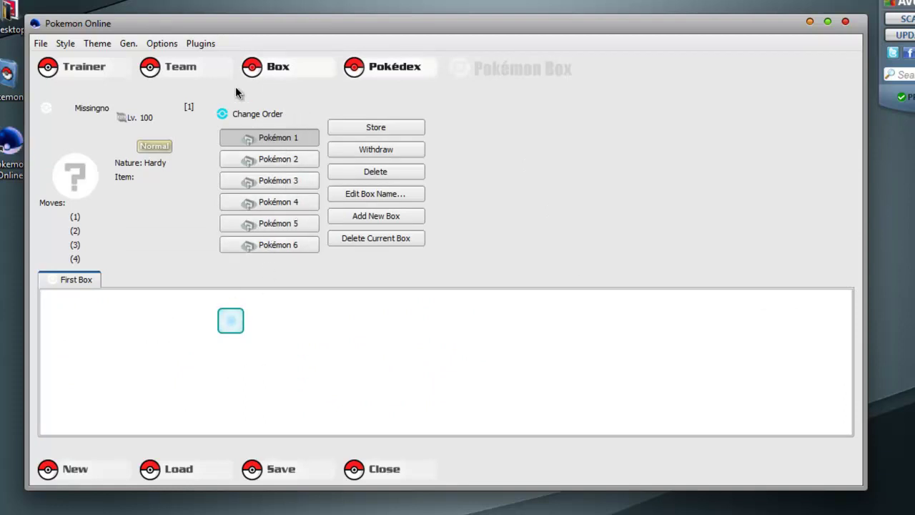
left_click(187, 71)
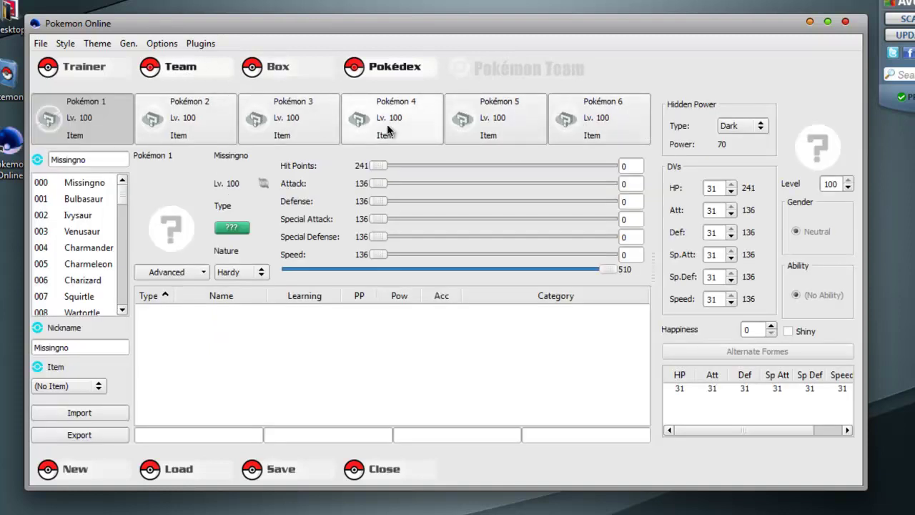
mouse_move(123, 194)
left_mouse_down()
mouse_move(117, 305)
mouse_move(122, 188)
left_mouse_up()
left_click_drag(79, 218, 169, 254)
left_click_drag(90, 247, 129, 289)
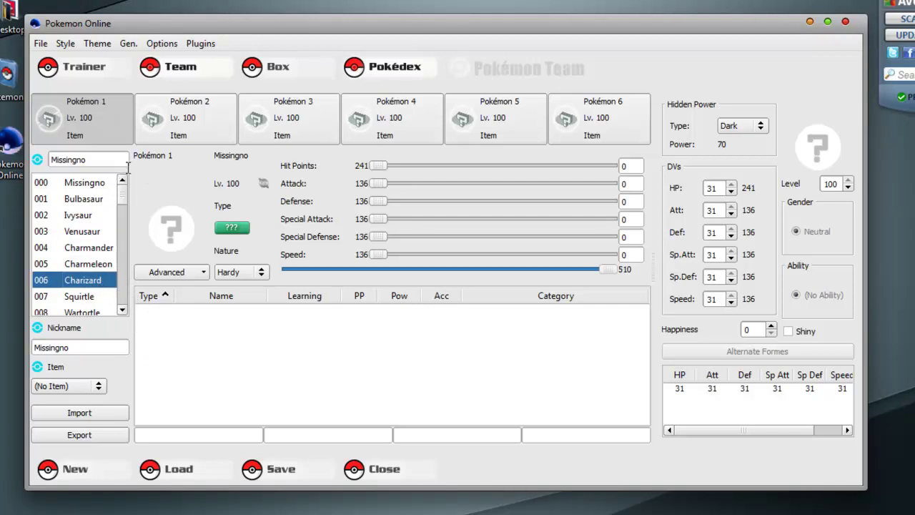
- Look through the team slots, then set the Pokémon in the first slot to Charizard
left_click(178, 127)
left_click(139, 127)
left_click(343, 122)
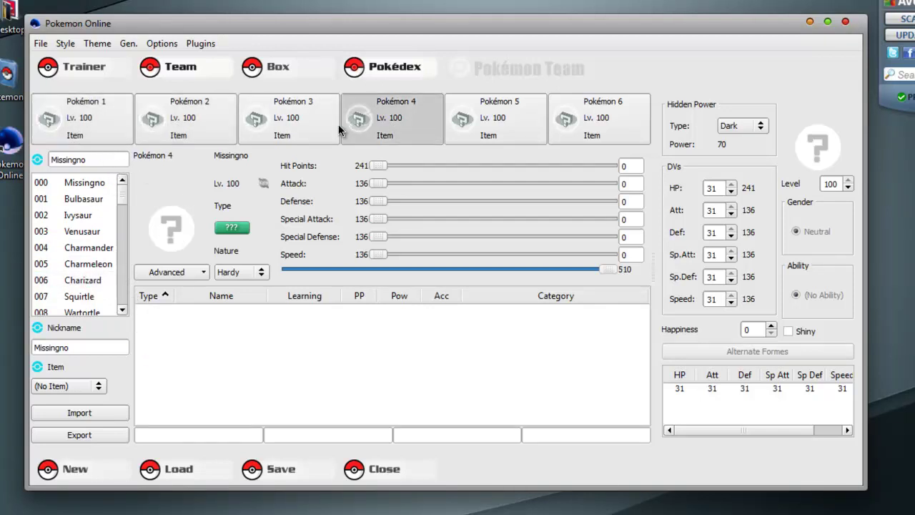
left_click(115, 119)
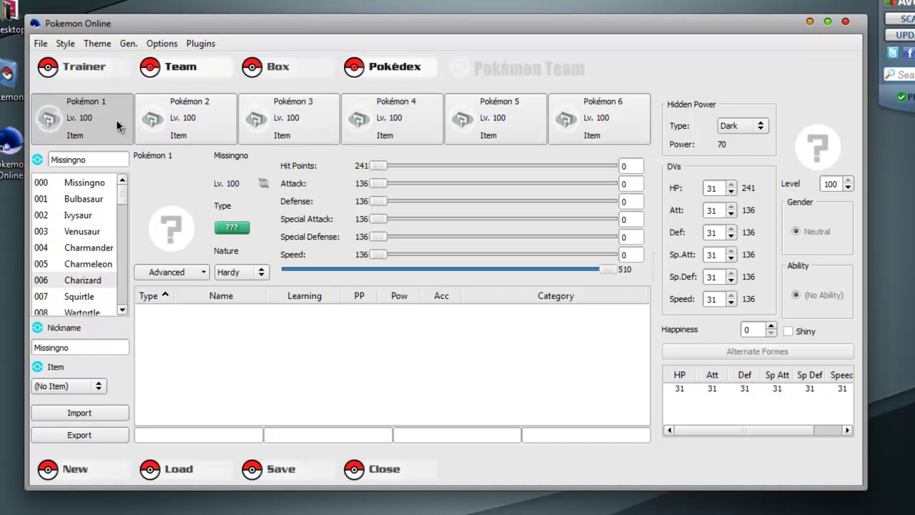
double_click(111, 164)
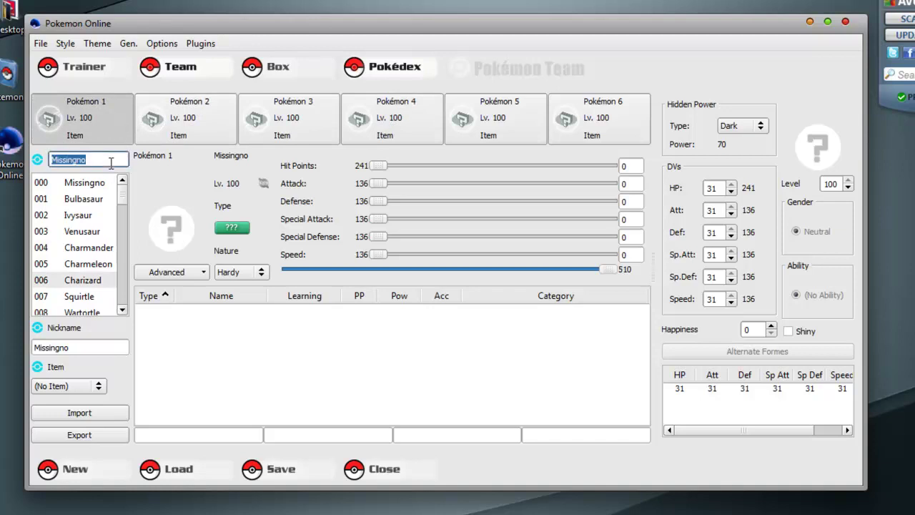
type("Chari")
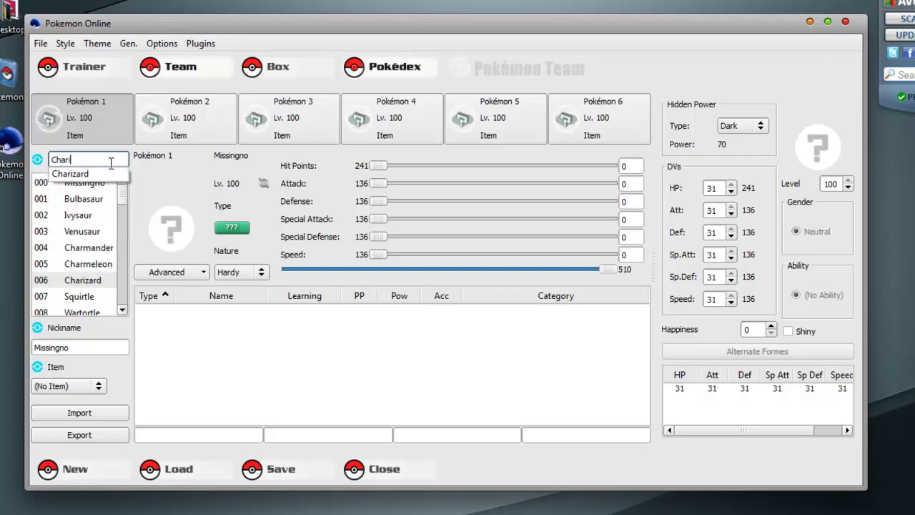
key("Down")
key("Return")
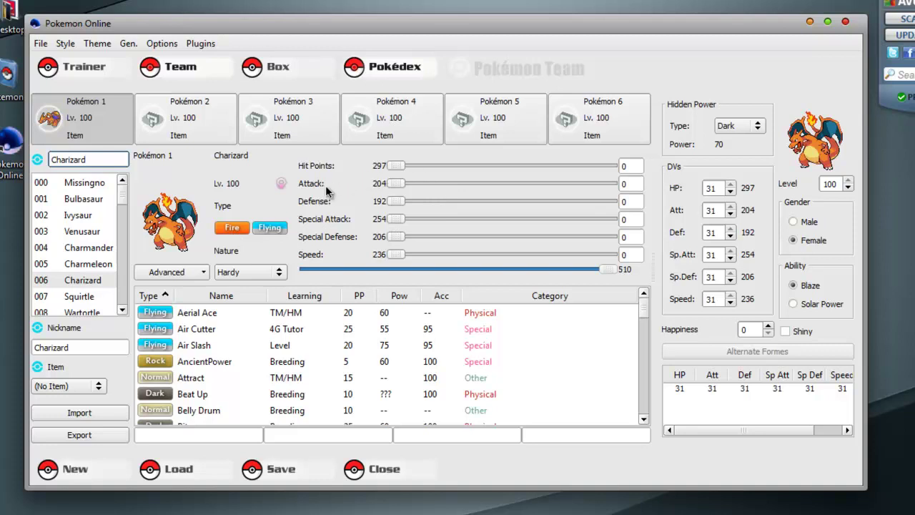
- Hide the side window with Charizard's advanced settings and reposition the program window on the desktop
left_click(203, 272)
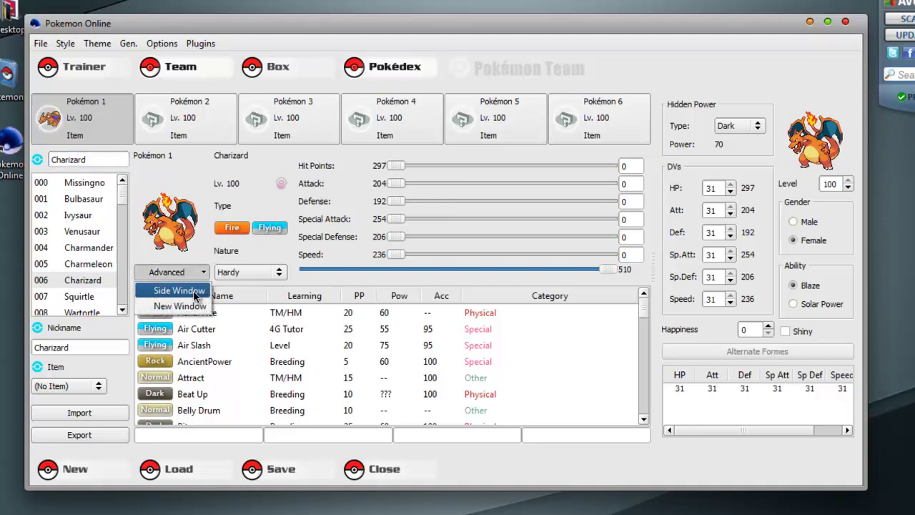
left_click(179, 290)
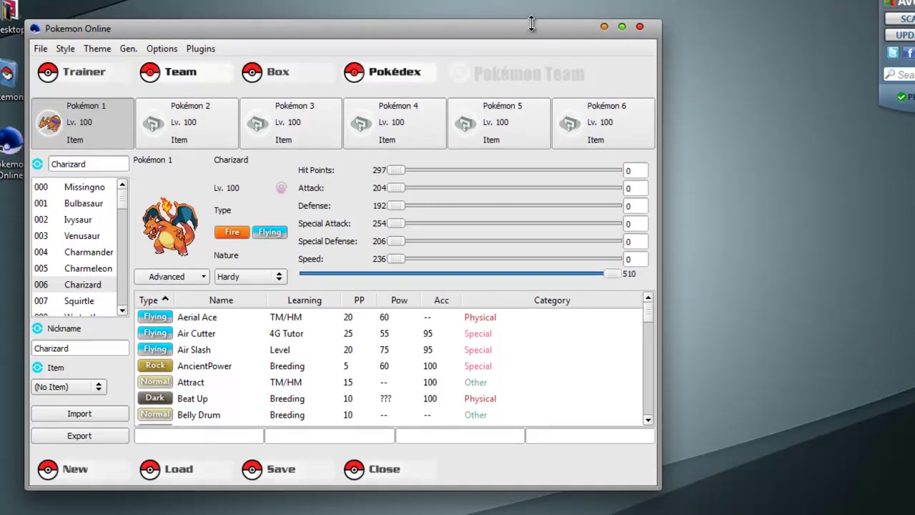
left_click_drag(536, 18, 618, 7)
- Open Charizard's advanced settings in a new window, close it, and show them in the side window again
left_click(275, 256)
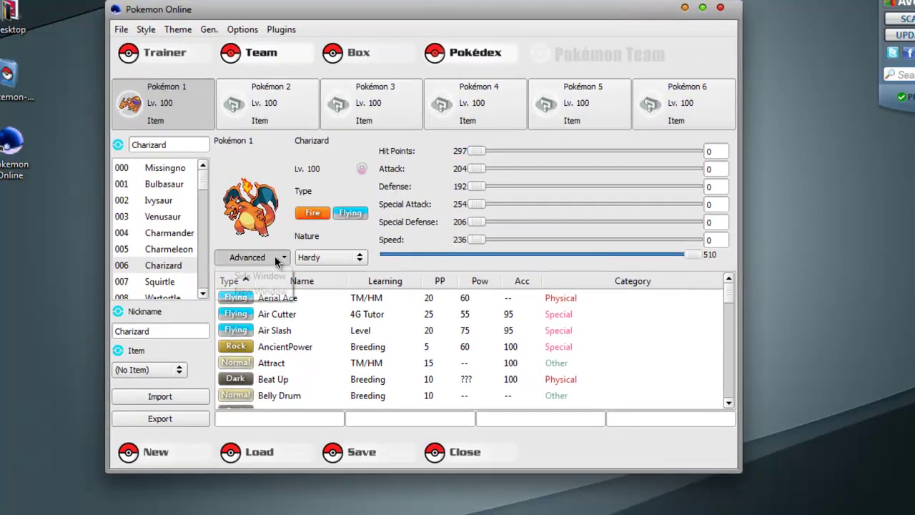
left_click(261, 291)
left_click(259, 79)
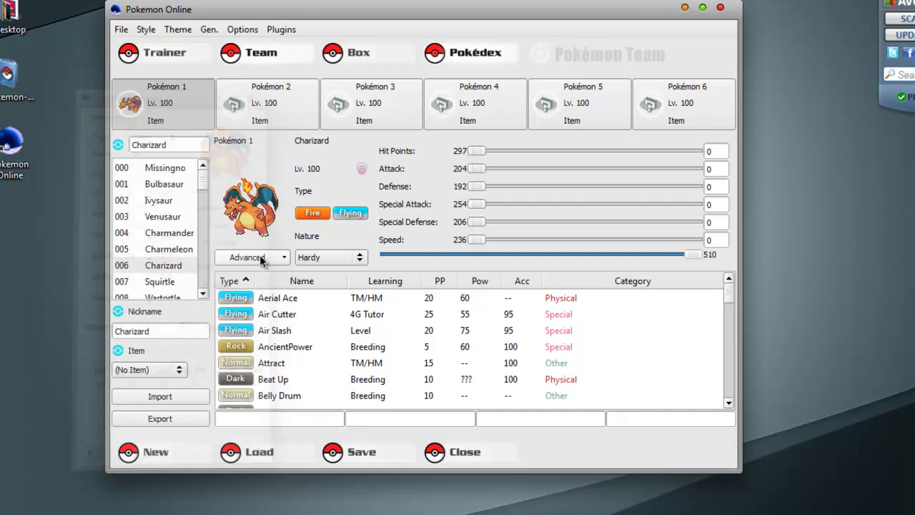
left_click(254, 259)
left_click(250, 272)
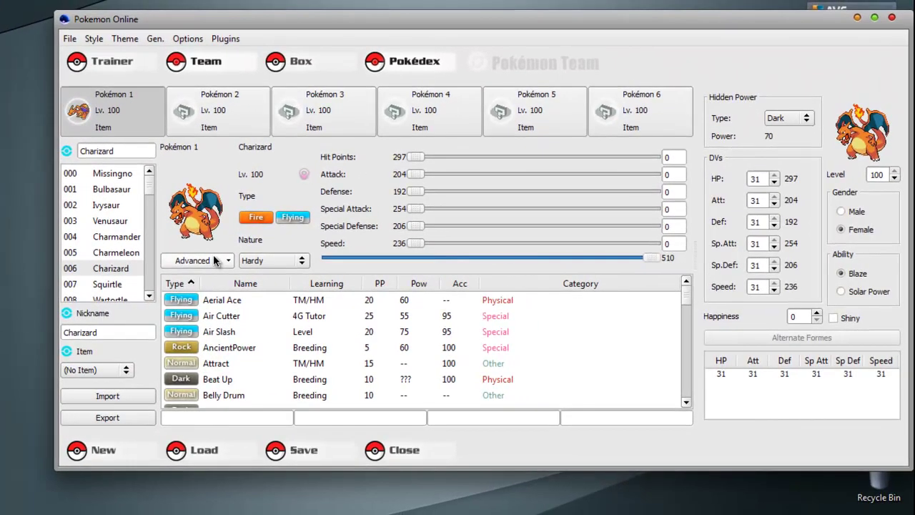
- Reposition the program window and look at the Hidden Power type choices for Charizard
left_click_drag(413, 23, 382, 35)
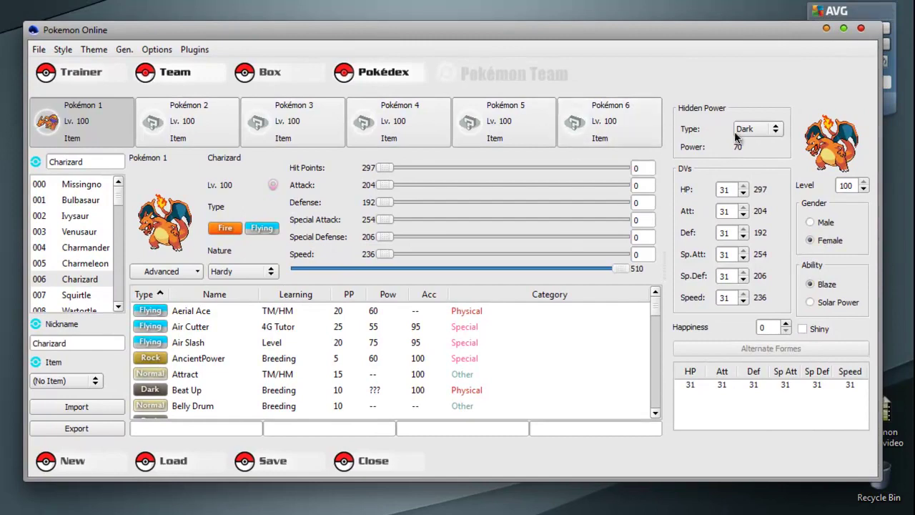
left_click(758, 130)
left_click(800, 122)
- Switch Charizard's shiny option on and off several times to compare its appearance
left_click(798, 329)
left_click(797, 329)
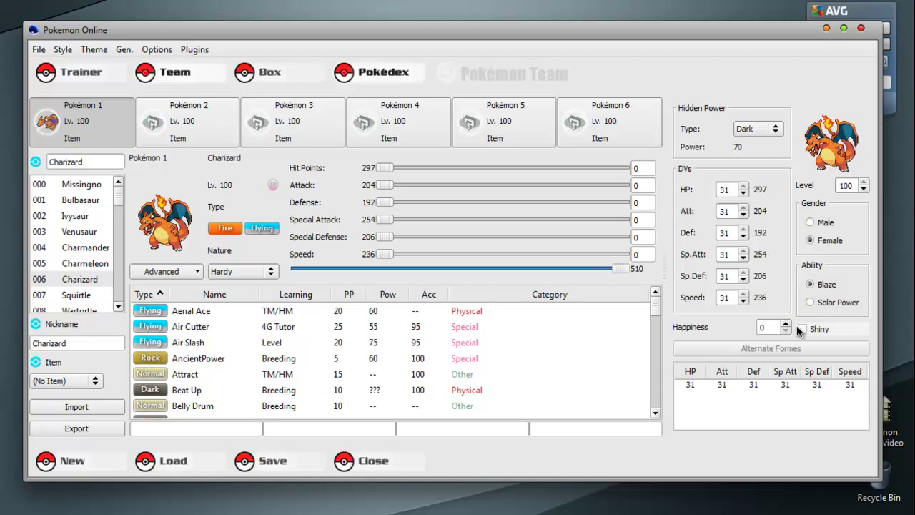
left_click(797, 327)
left_click(797, 327)
left_click(797, 327)
left_click(797, 327)
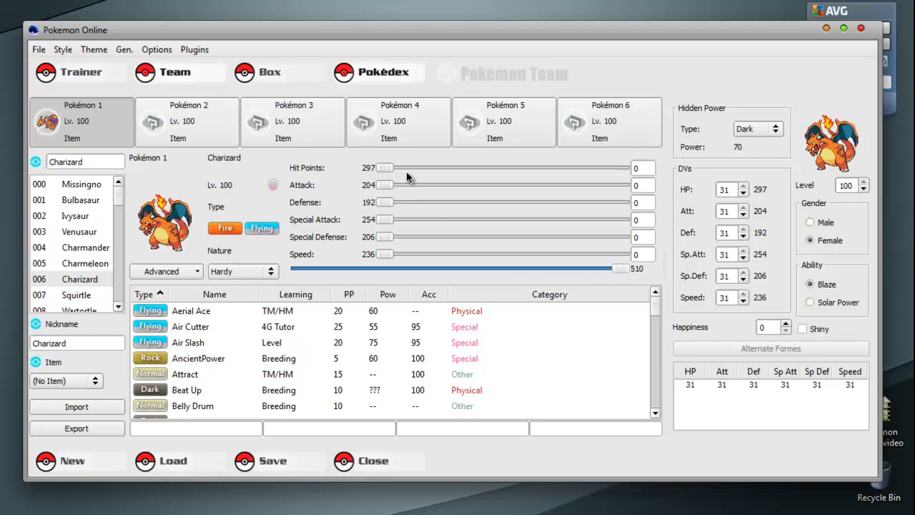
- Set Charizard's effort values to 252 Hit Points, 252 Special Defense and 4 Defense
left_click_drag(384, 167, 629, 169)
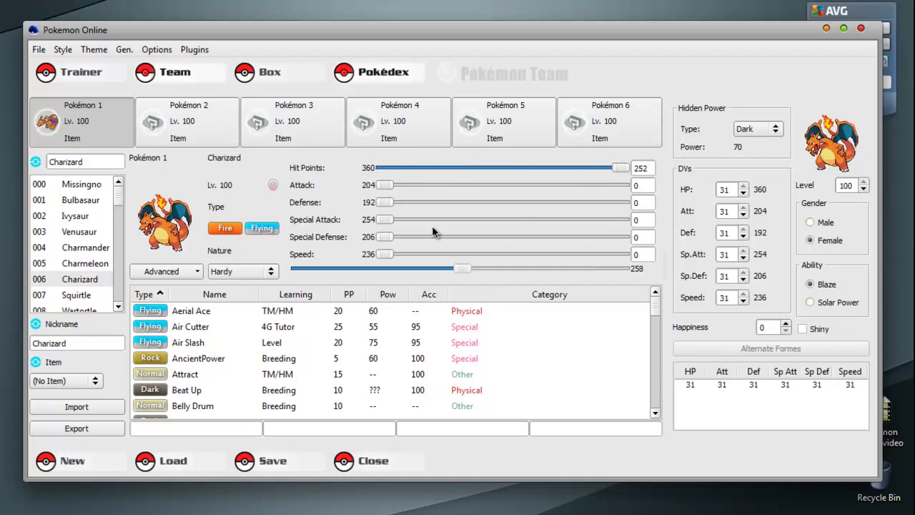
left_click_drag(385, 237, 620, 238)
left_click_drag(387, 206, 529, 227)
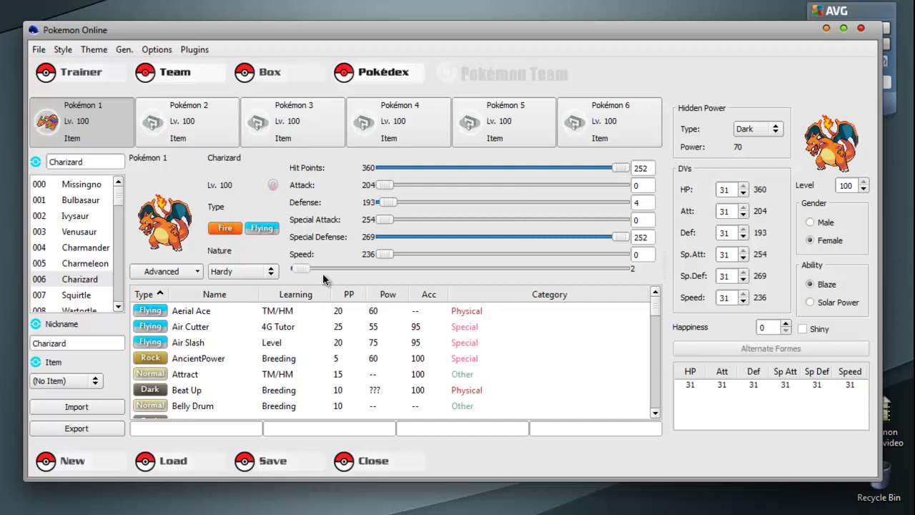
- Look over the available natures and the list of moves Charizard can learn
left_click(261, 272)
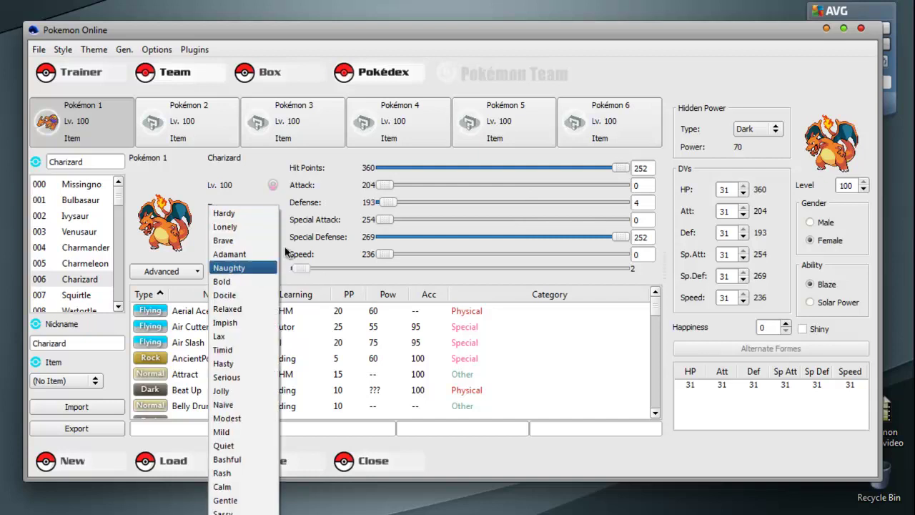
left_click(241, 179)
scroll(386, 350, "down", 20)
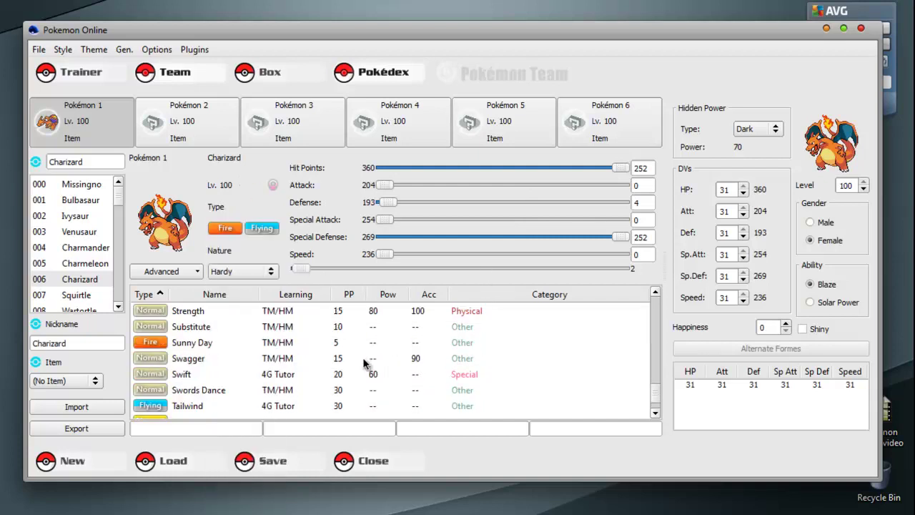
scroll(265, 375, "up", 15)
scroll(255, 373, "up", 10)
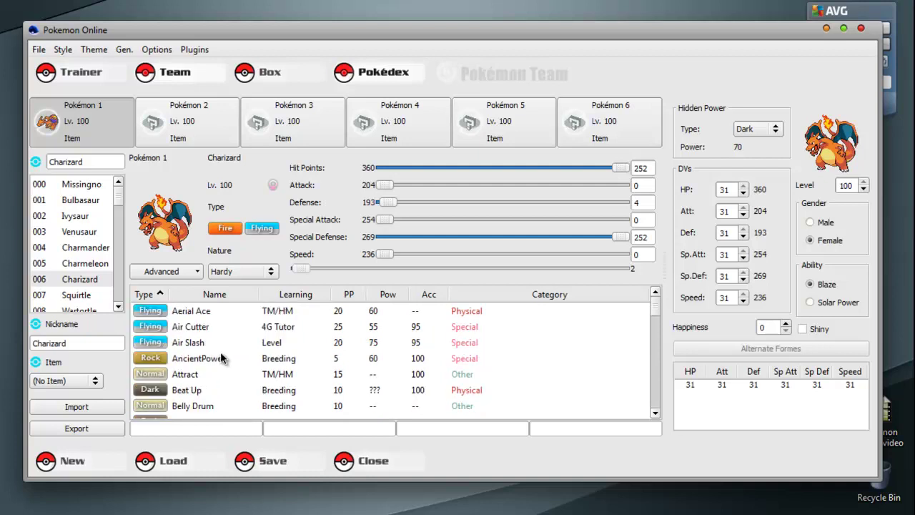
- Fill Charizard's first two move slots with Aerial Ace and Air Cutter
left_click(181, 424)
left_click(293, 428)
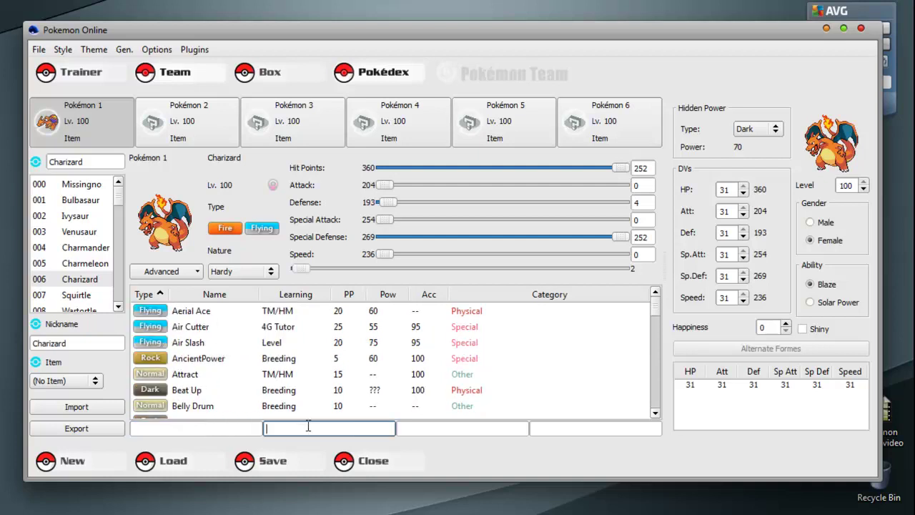
left_click(426, 428)
left_click(573, 423)
left_click(233, 427)
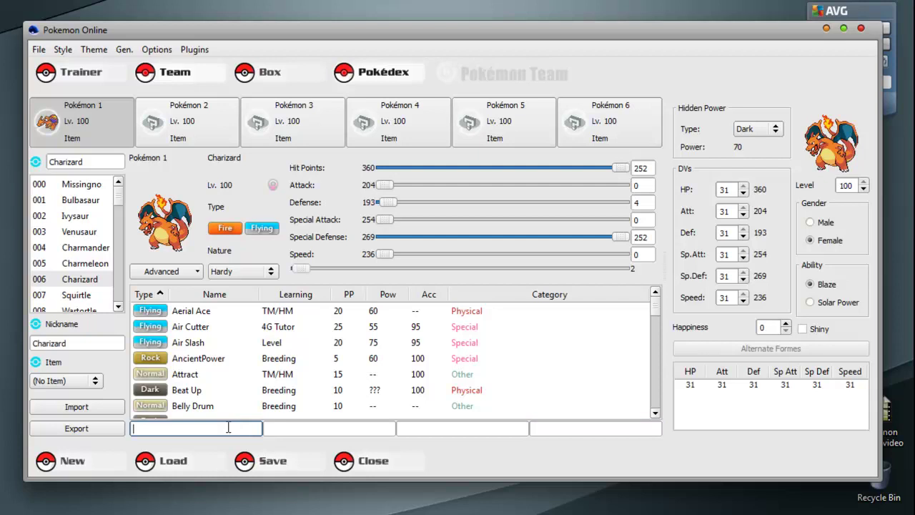
type("Ae")
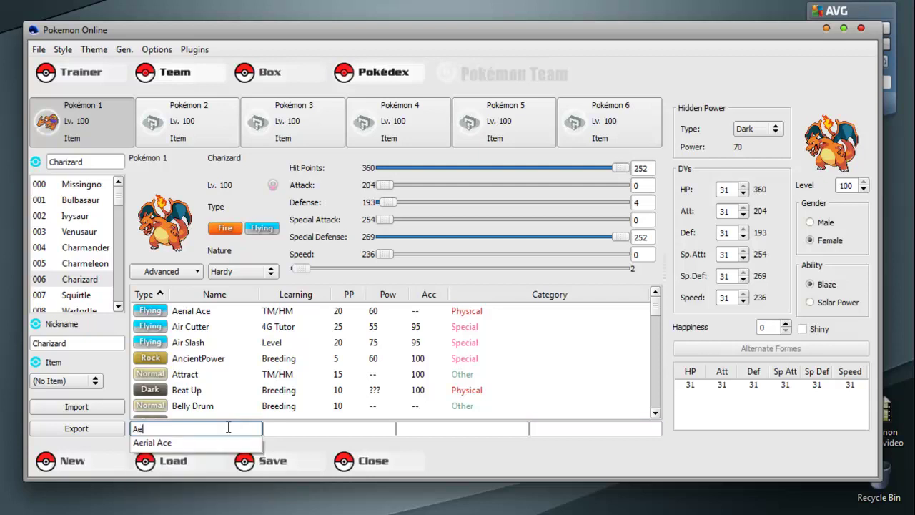
key("Down")
key("Return")
key("Tab")
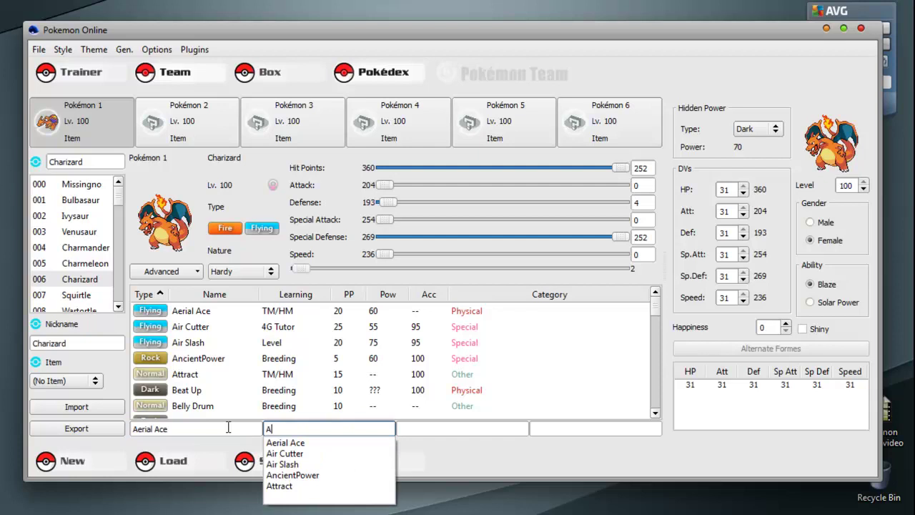
type("ir")
key("Down")
key("Return")
- Fill Charizard's third and fourth move slots with Air Slash and AncientPower
type("A")
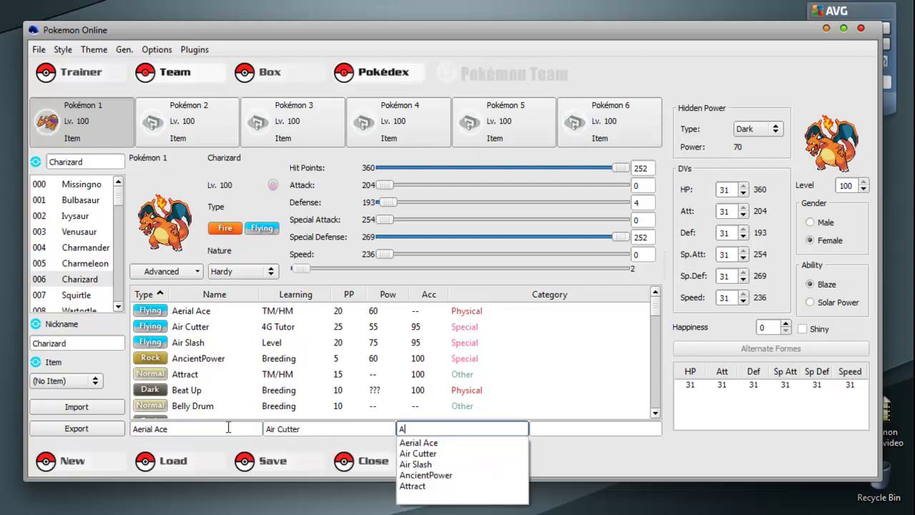
type("ir Sla")
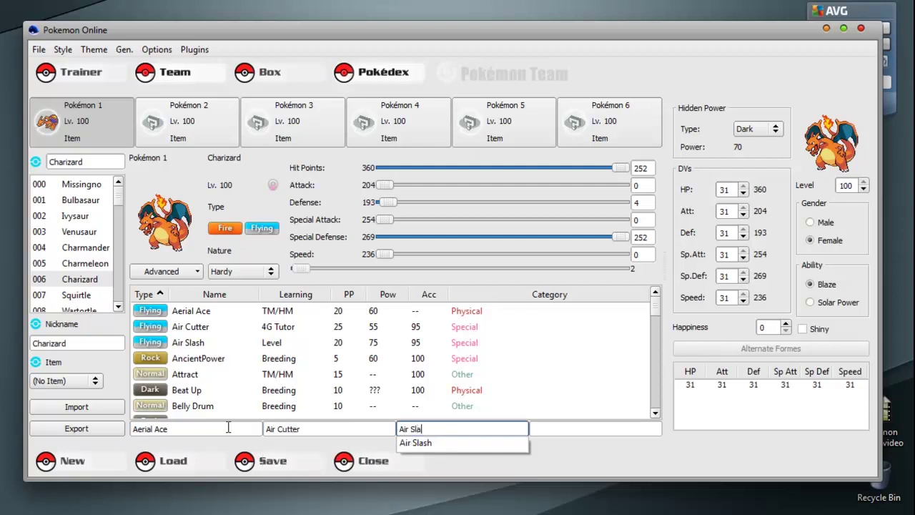
key("Down")
key("Return")
type("An")
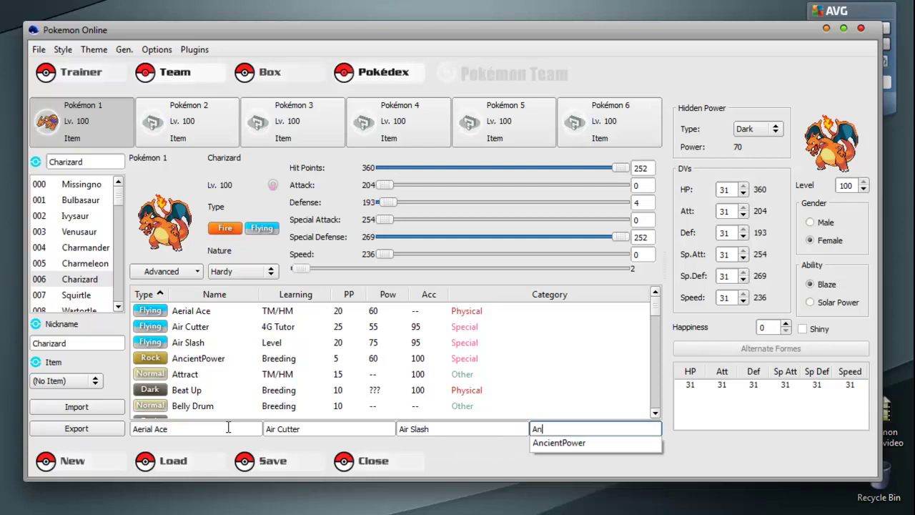
key("Down")
key("Return")
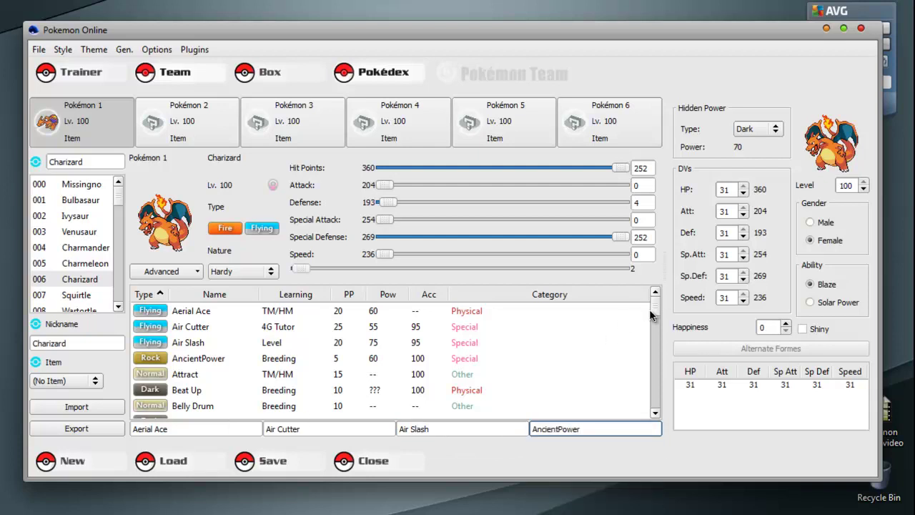
mouse_move(650, 309)
left_mouse_down()
mouse_move(661, 332)
mouse_move(639, 306)
left_mouse_up()
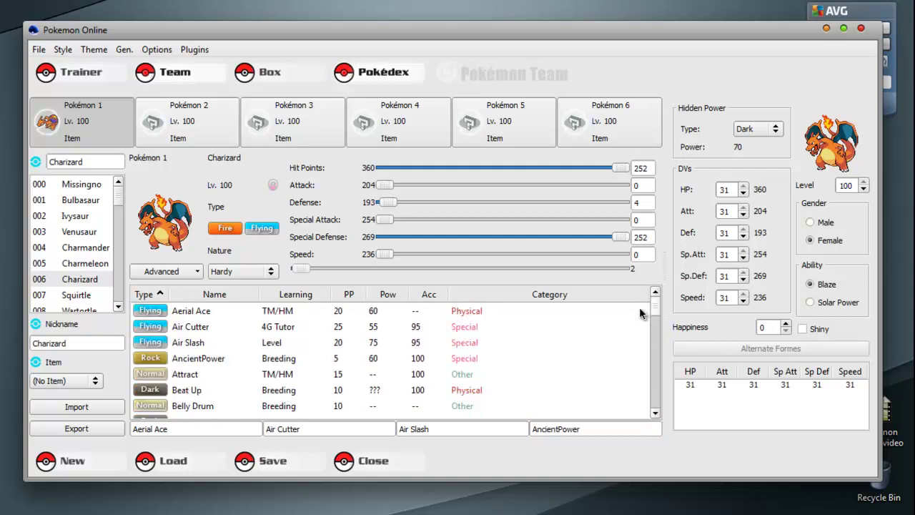
- Set the Pokémon in the second team slot to Blastoise
left_click(133, 55)
left_click(135, 58)
left_click(178, 132)
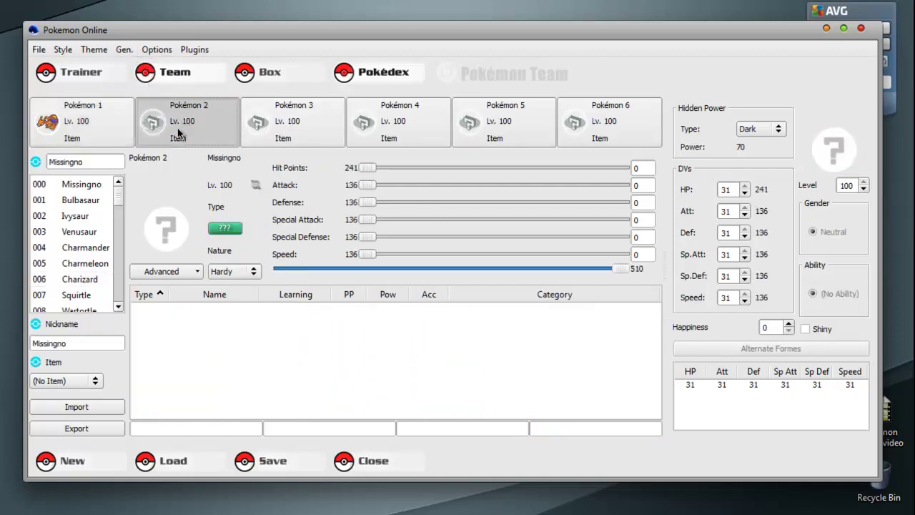
left_click(81, 310)
double_click(85, 163)
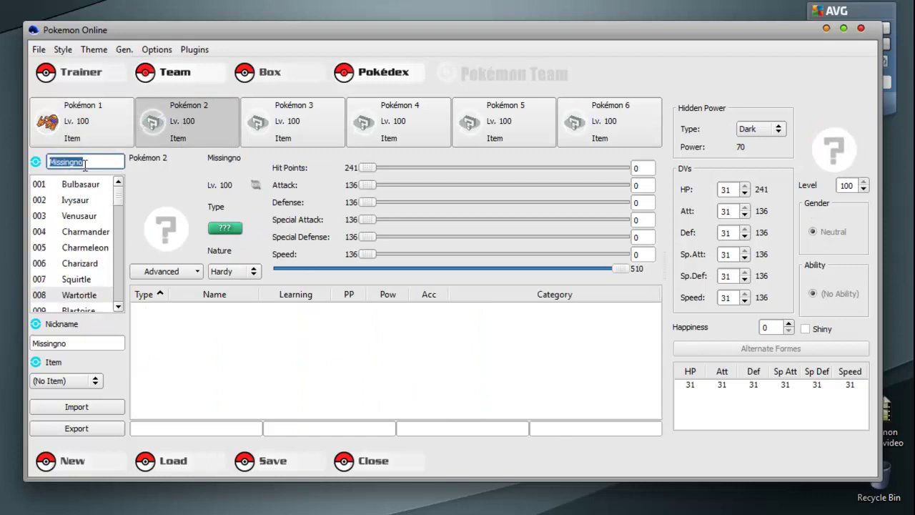
type("Blais")
key("BackSpace")
key("BackSpace")
key("BackSpace")
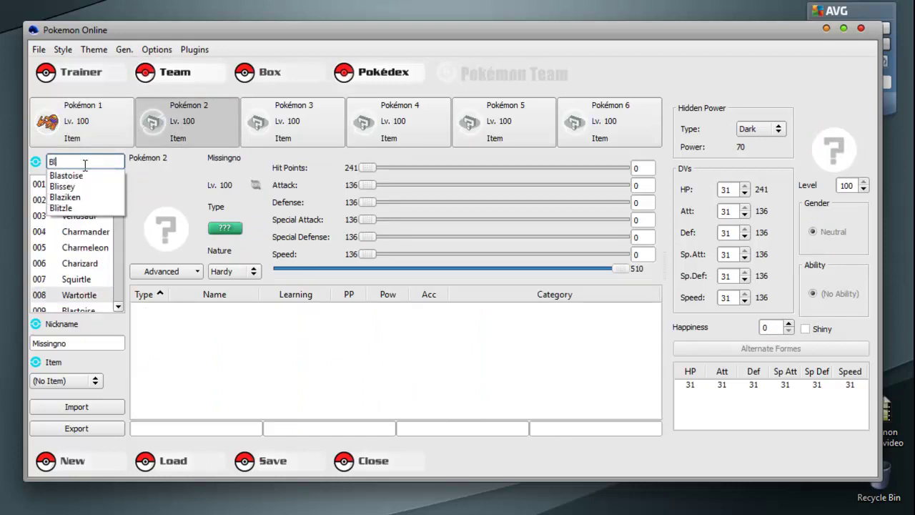
key("Down")
key("Return")
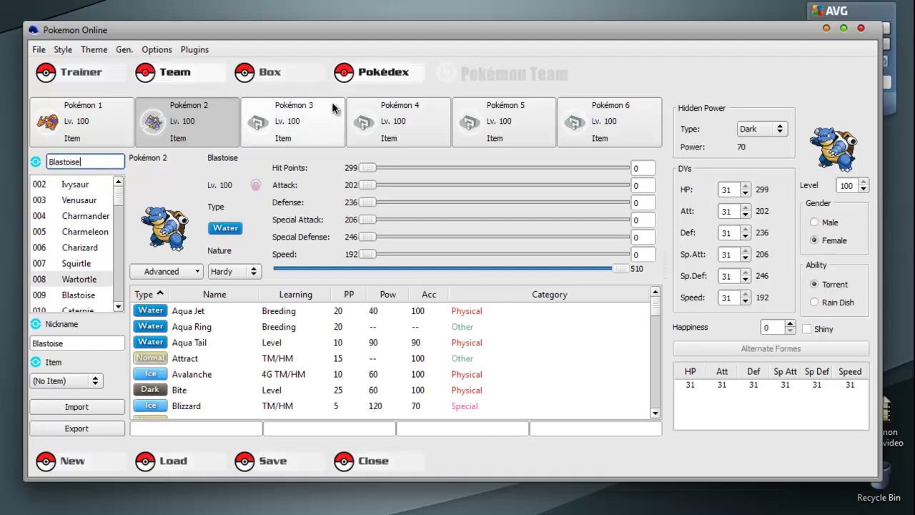
- Look at the dialog for saving the team and close it without saving
left_click(40, 50)
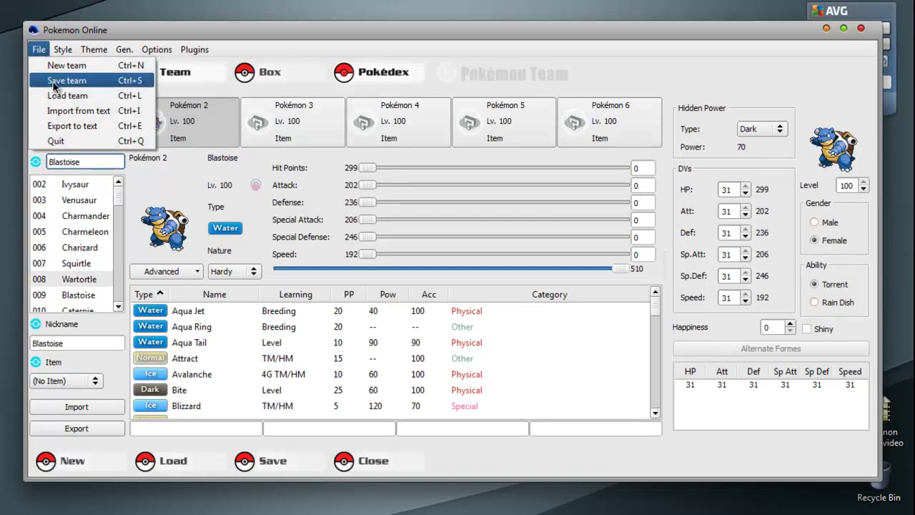
left_click(54, 81)
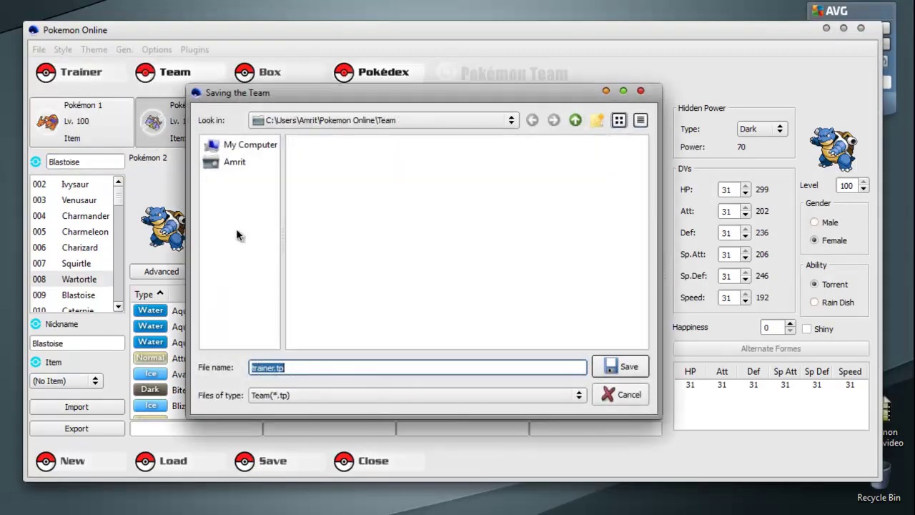
left_click(604, 393)
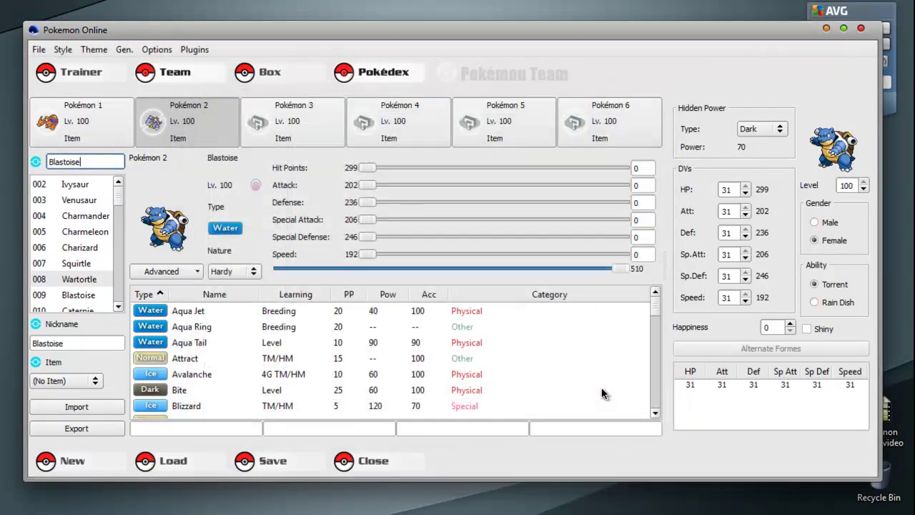